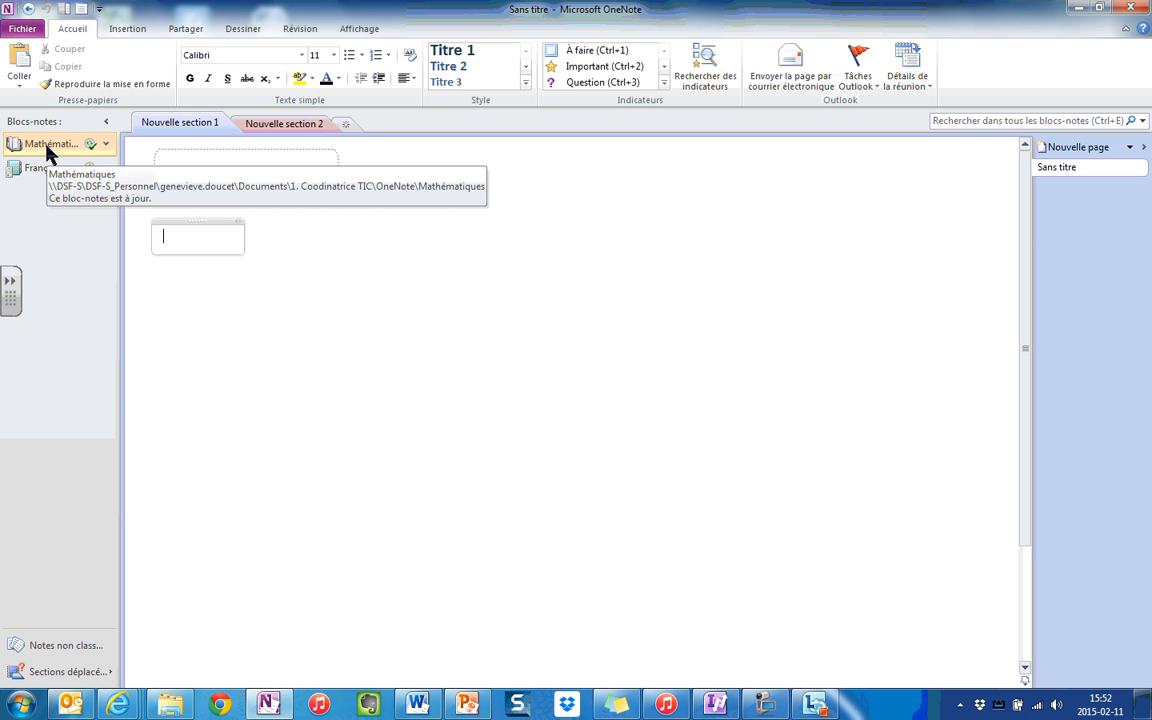
Start a new notebook stored on Poste de travail and name it "Sciences et techno."
right_click(45, 147)
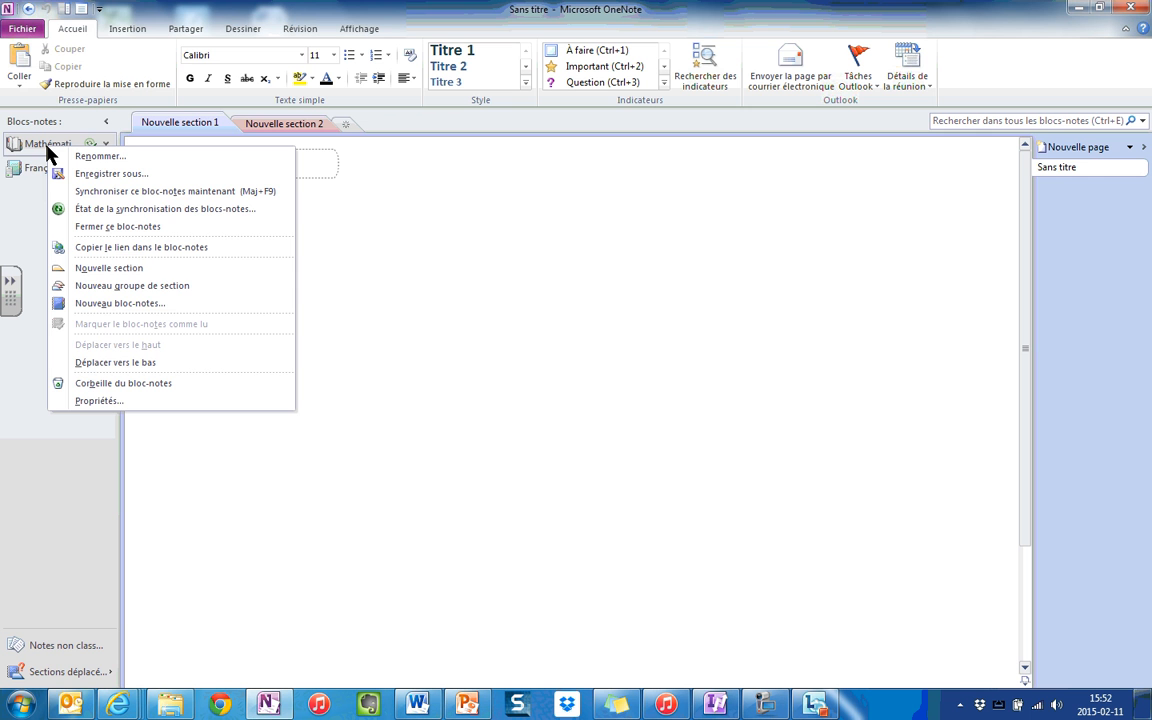
click(117, 308)
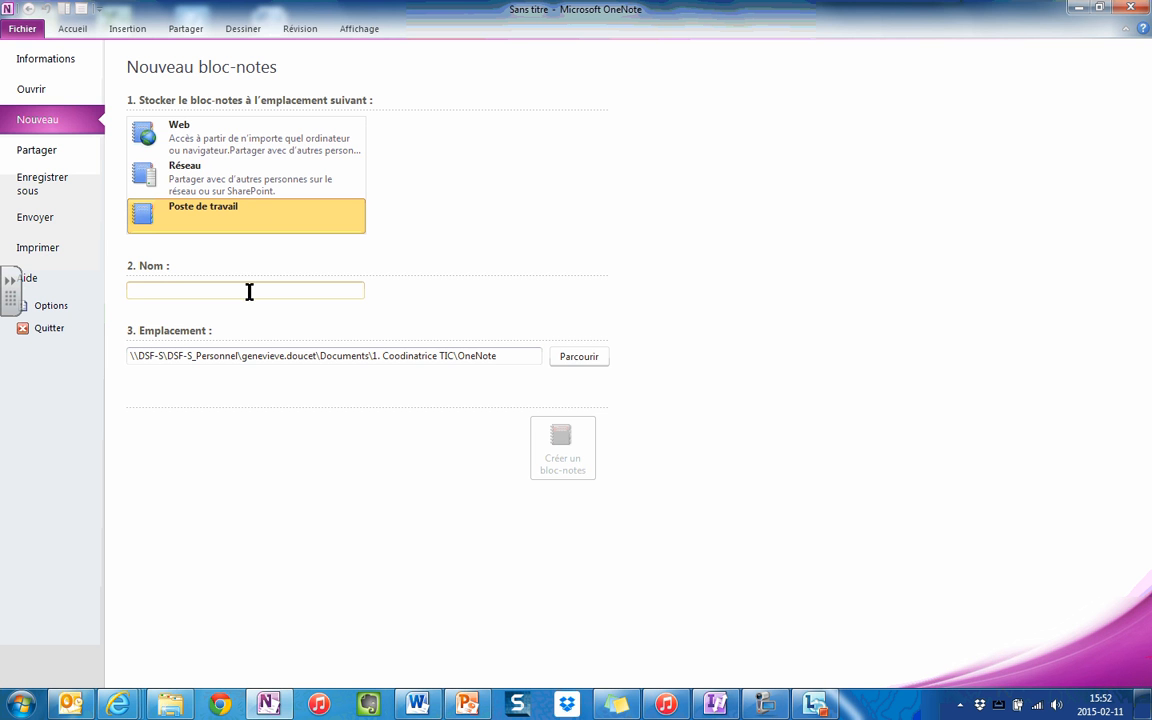
text(Sciences)
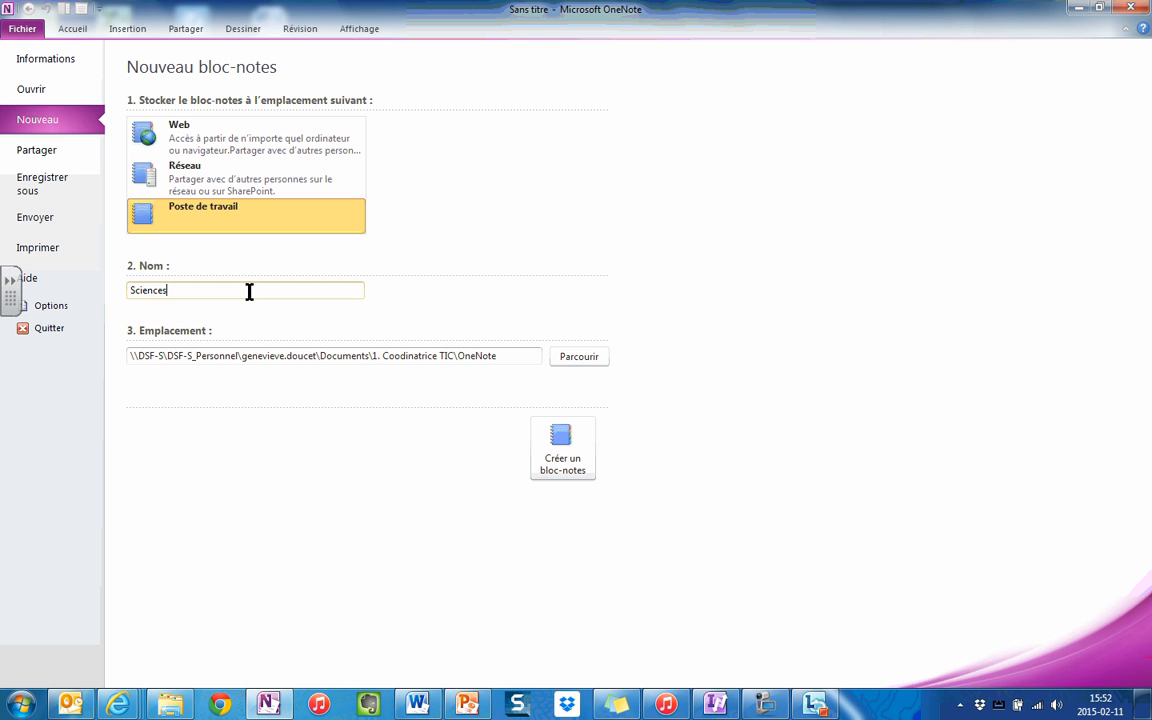
text( et tehcno)
key(BackSpace)
key(BackSpace)
key(BackSpace)
key(BackSpace)
text(chno)
Check the storage location, keep the proposed OneNote folder, and create the notebook
click(588, 366)
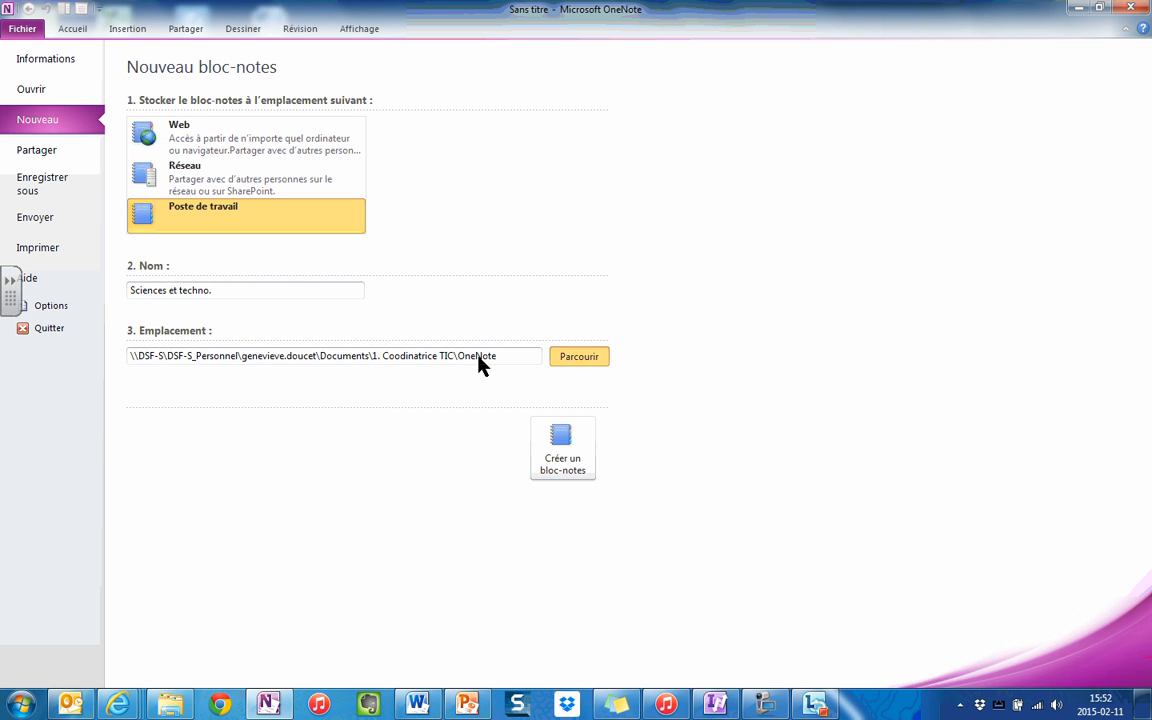
click(583, 358)
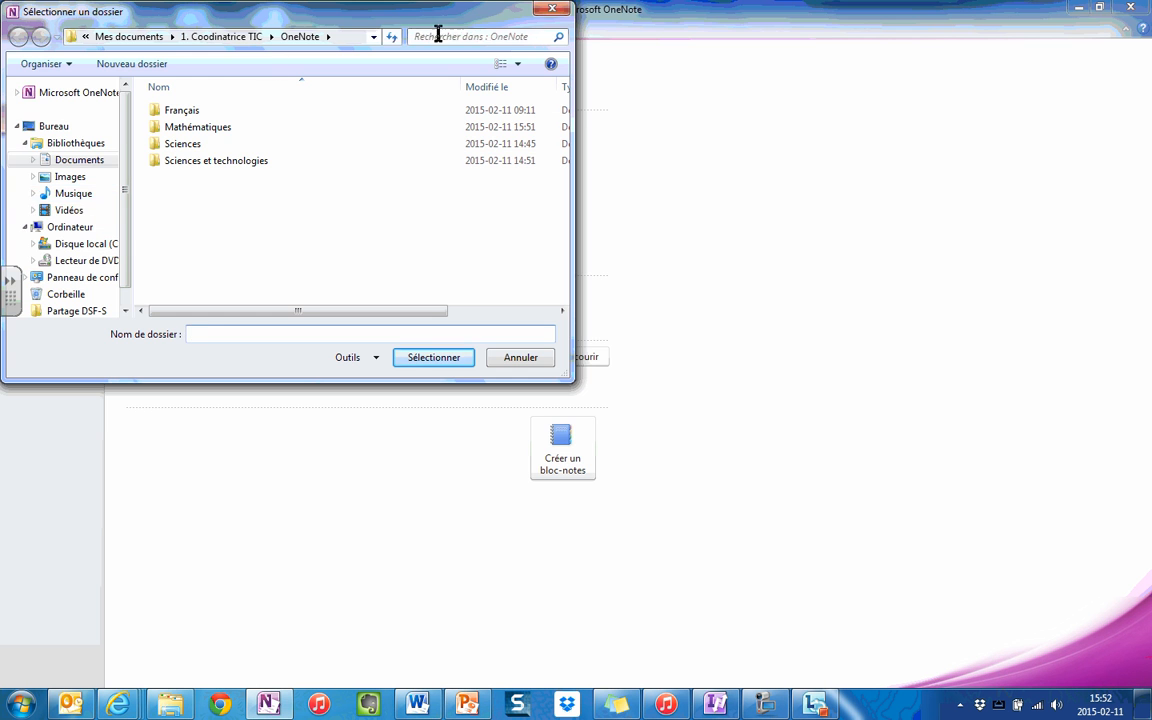
click(553, 9)
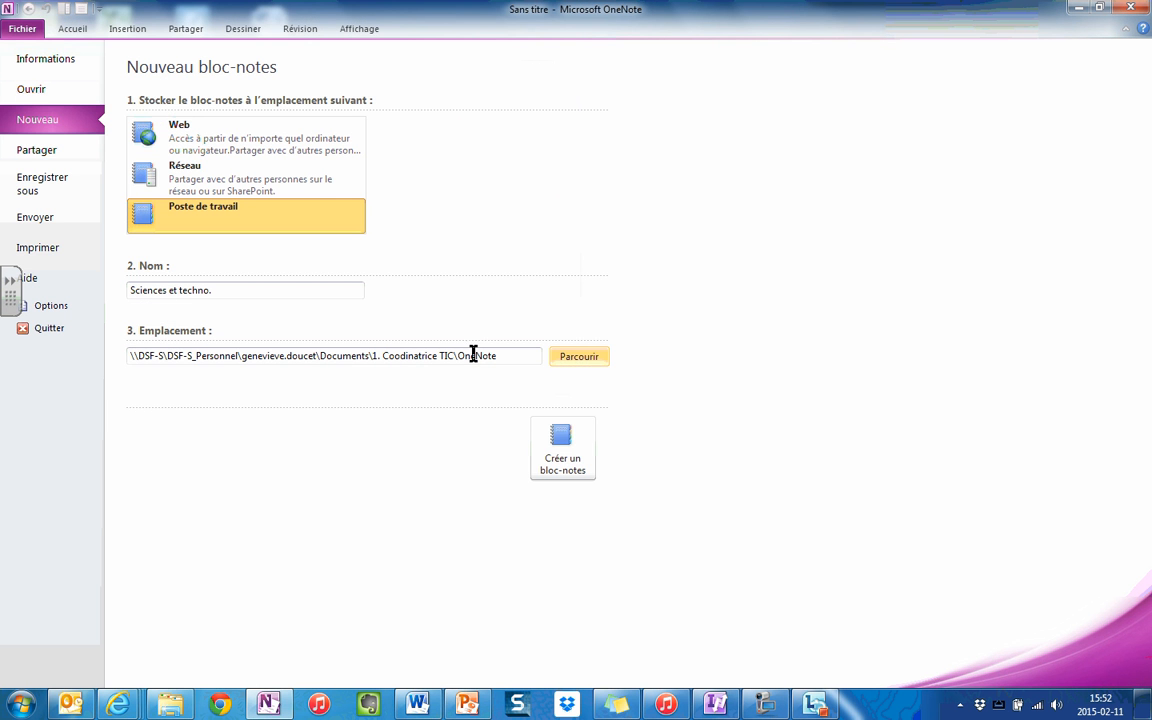
click(562, 466)
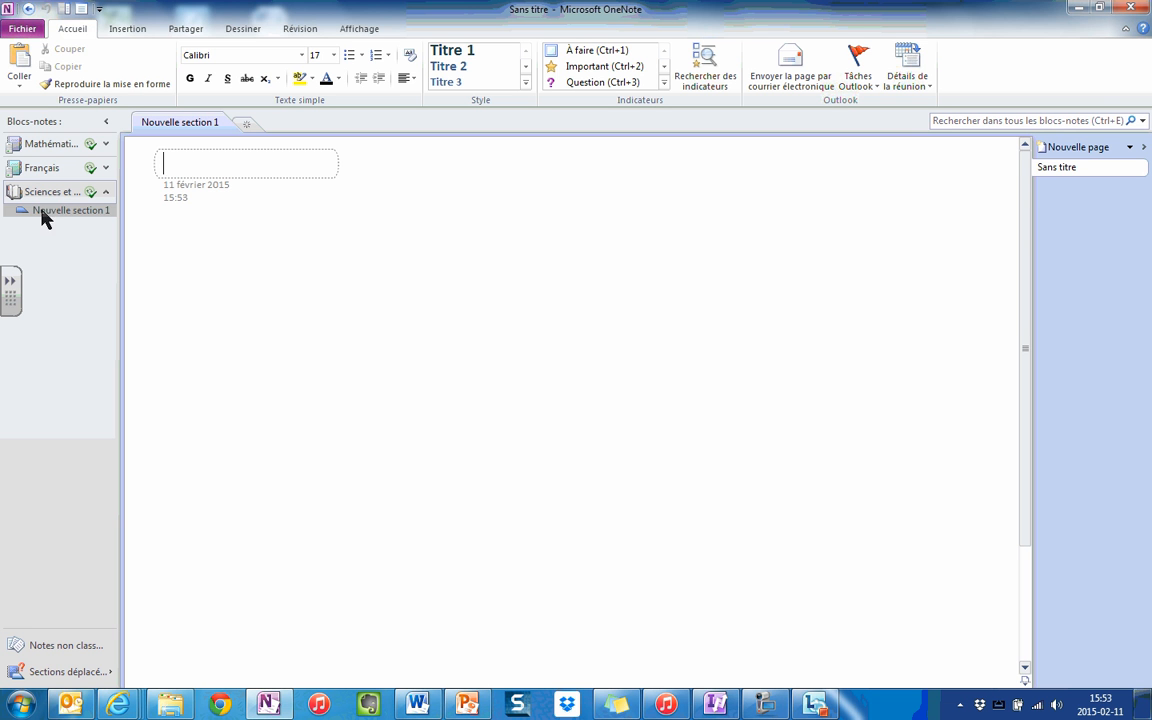
click(24, 30)
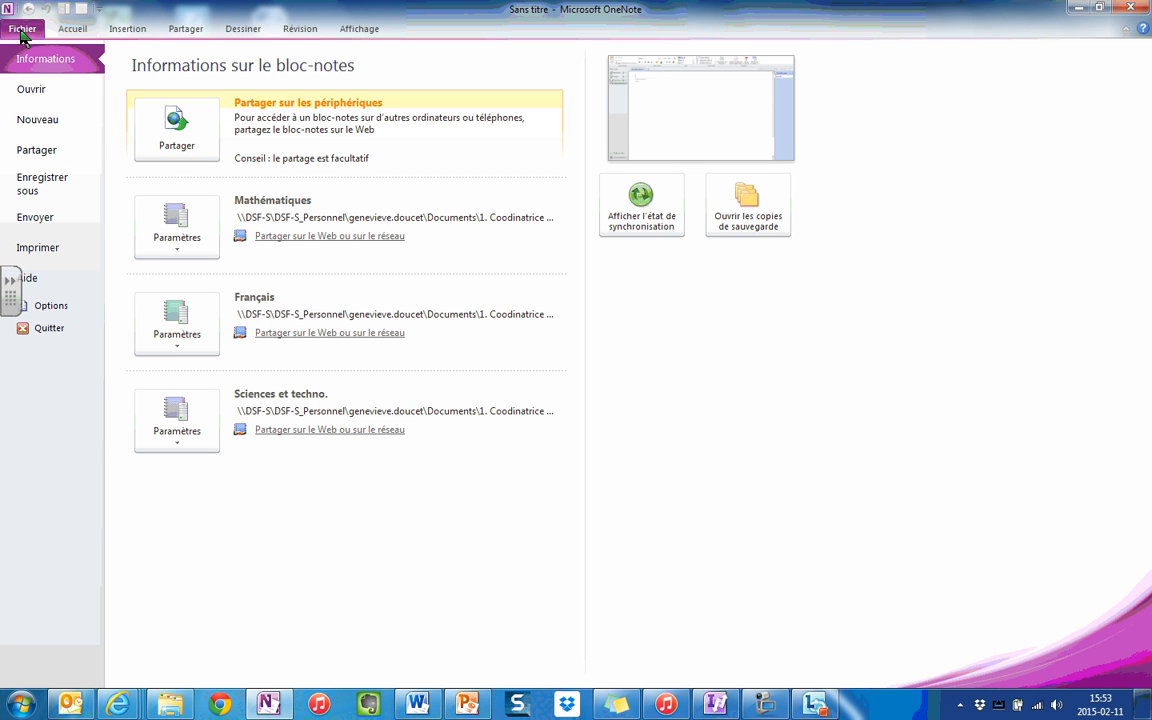
click(30, 121)
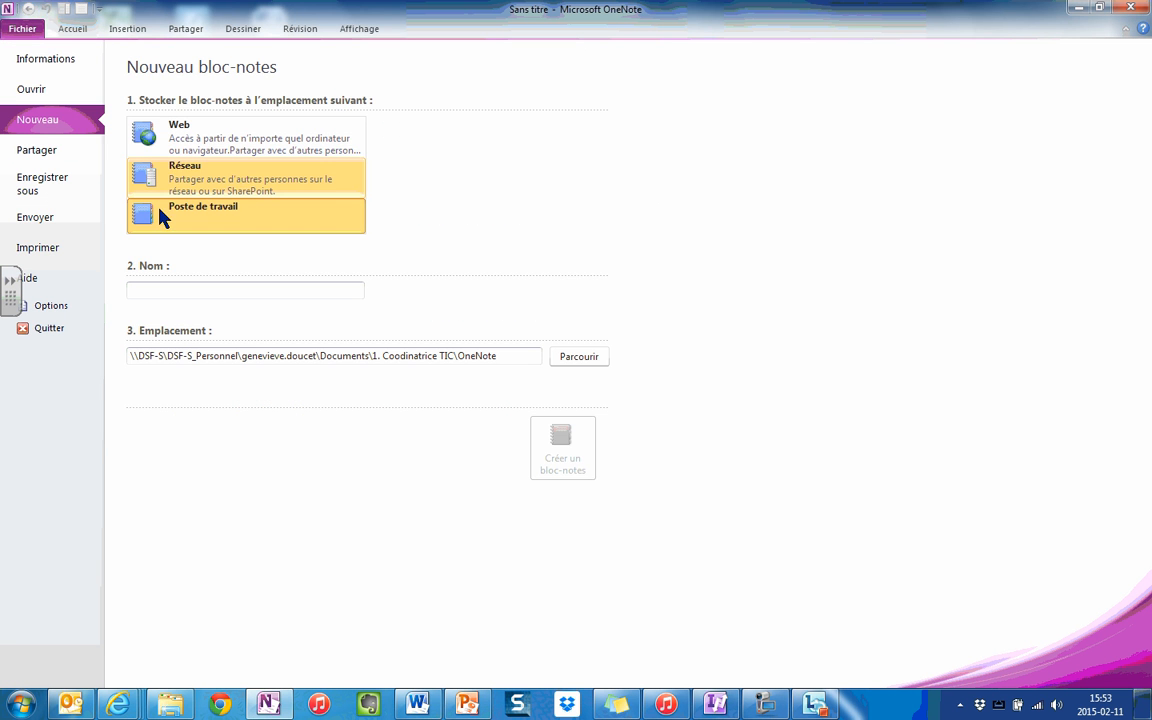
click(24, 30)
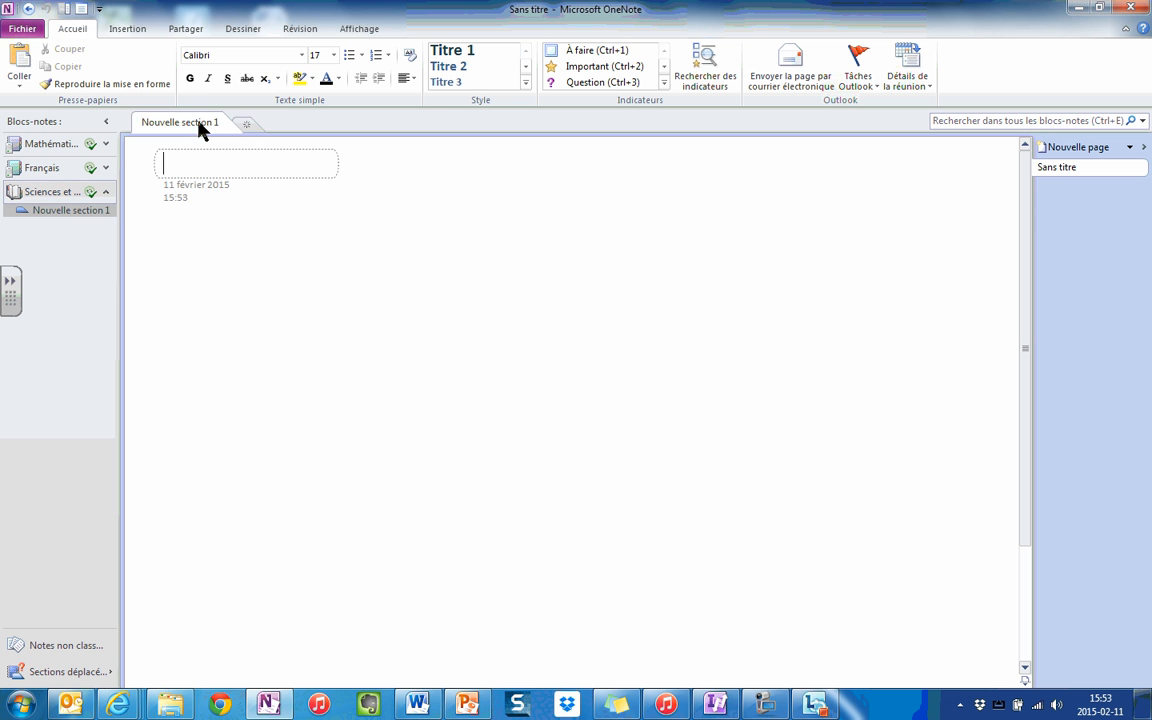
Add four new sections to the Sciences et techno. notebook, keeping their default names
click(247, 124)
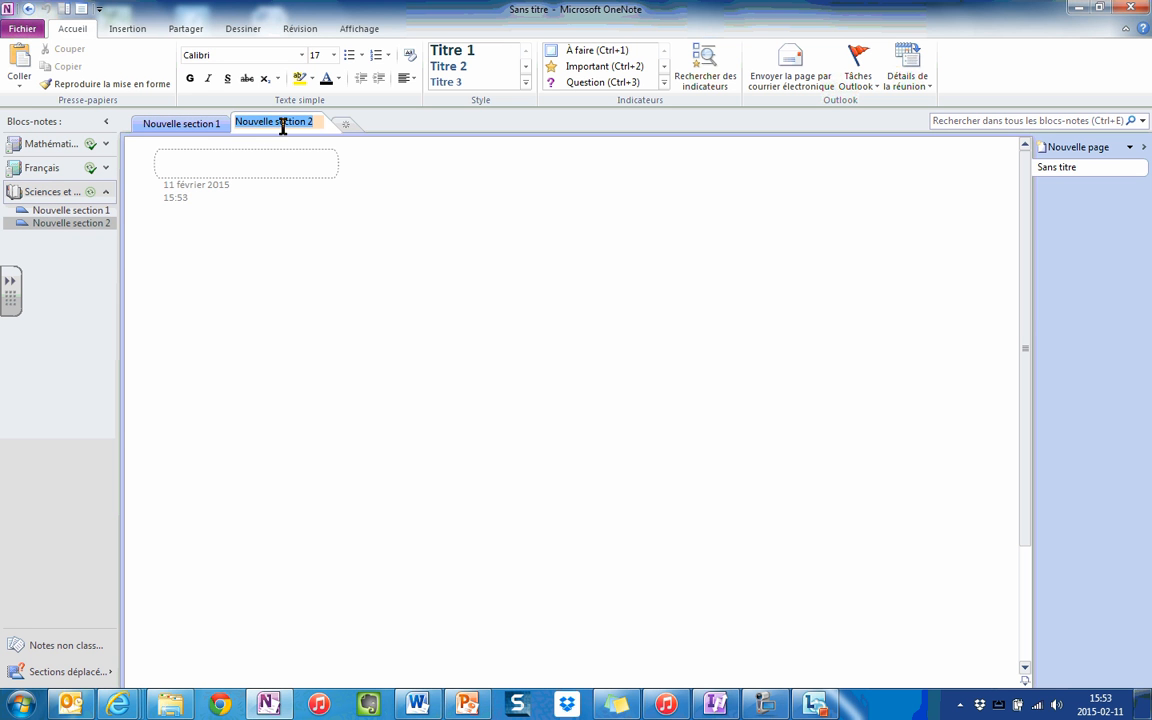
click(345, 124)
click(445, 124)
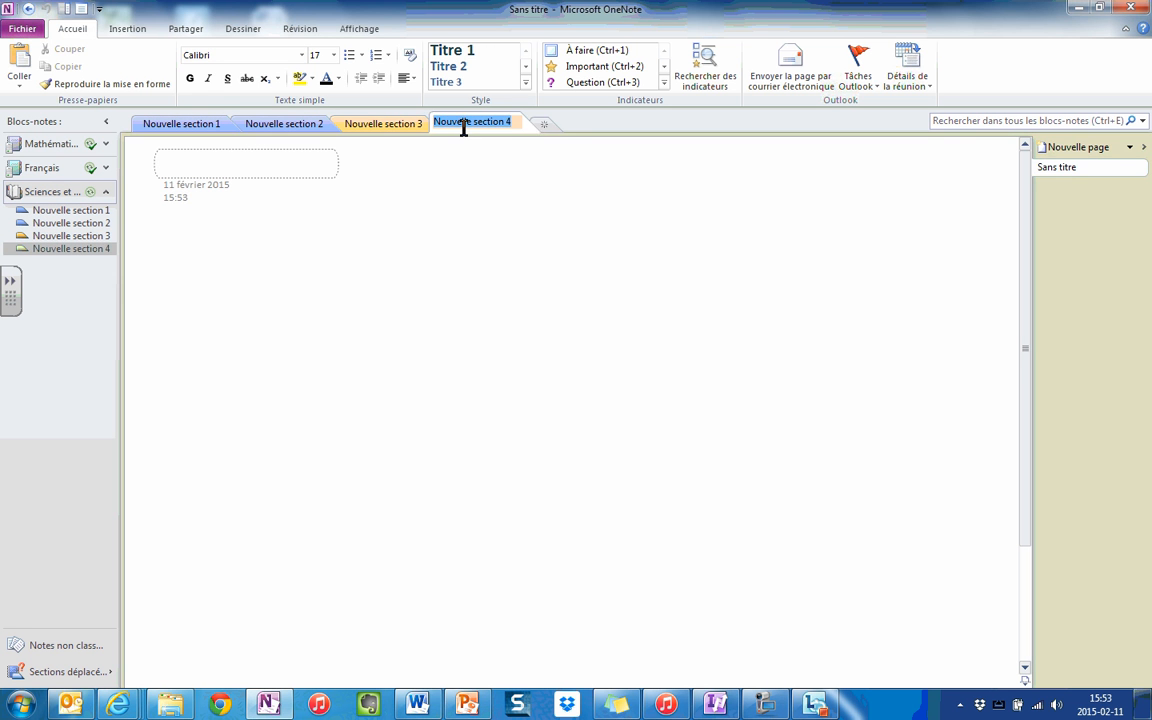
click(543, 124)
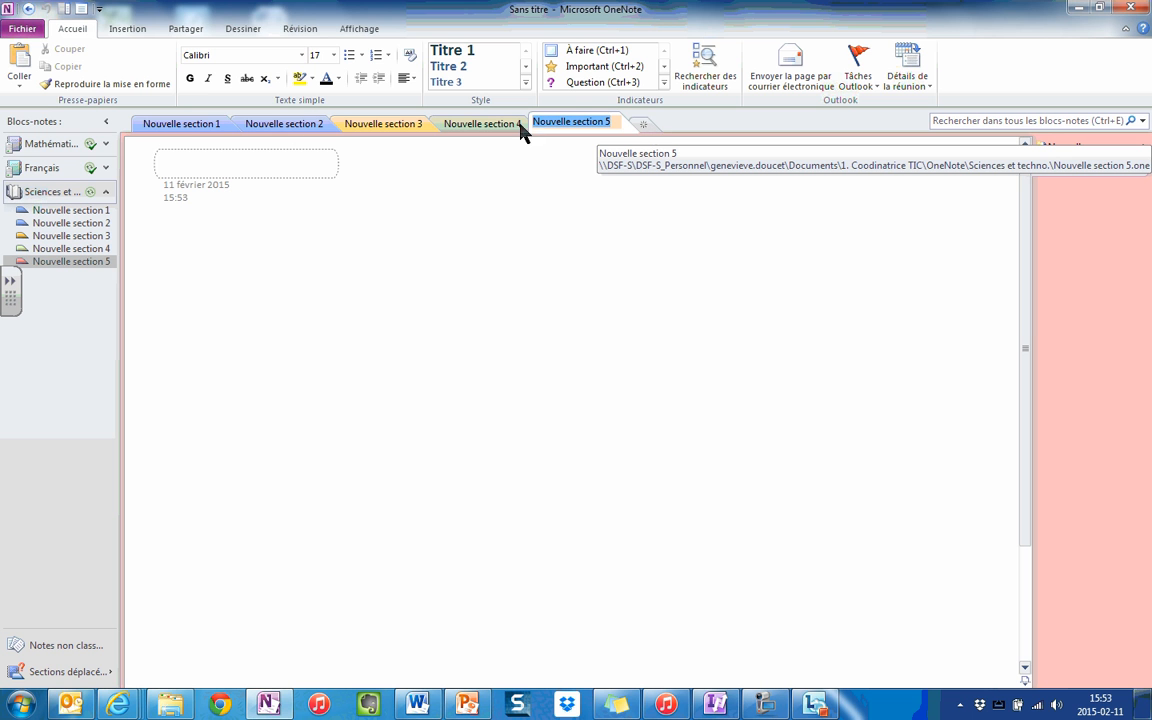
Rename the first section of the notebook as "Univers vivant"
double_click(177, 122)
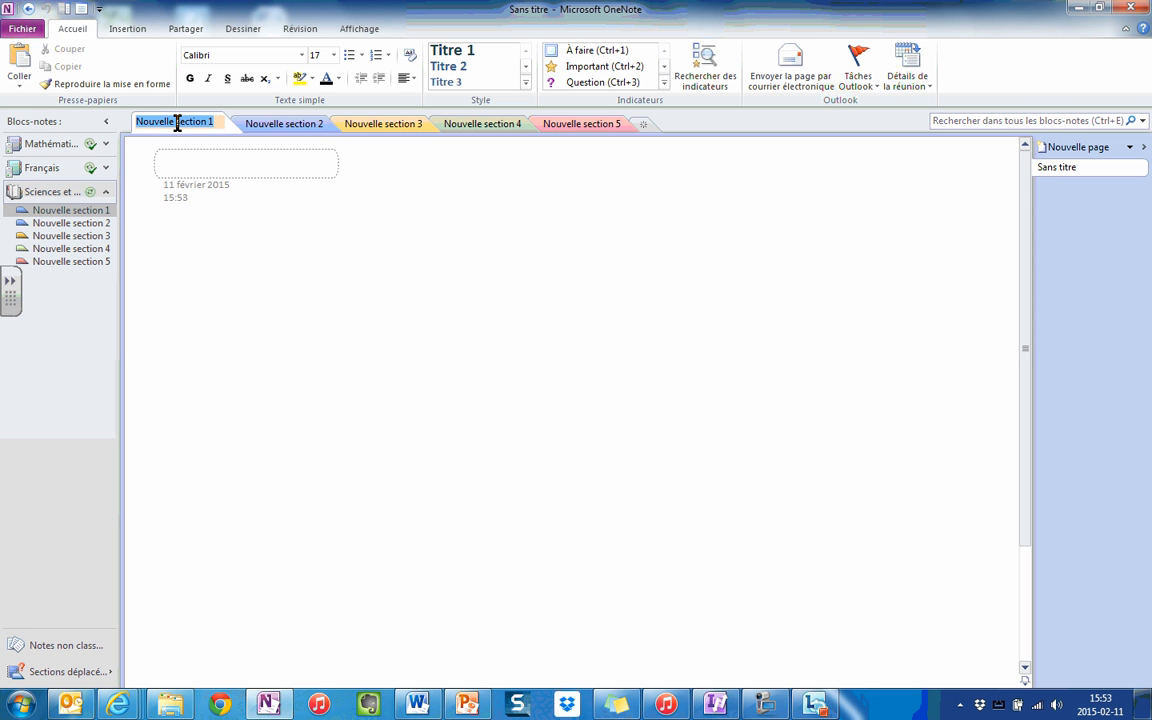
key(BackSpace)
text(Univers vivant)
Rename the second section as "Univers non vivant" and dismiss the incoming e-mail notification
click(279, 124)
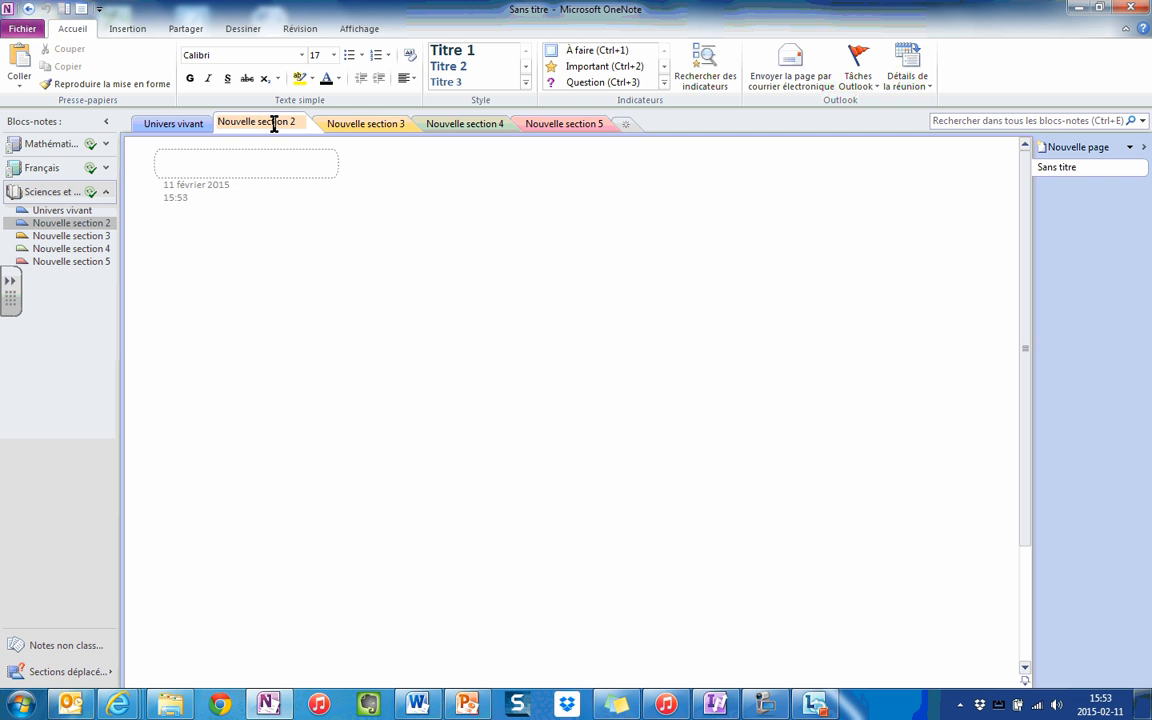
double_click(274, 124)
text(Univers non vivant)
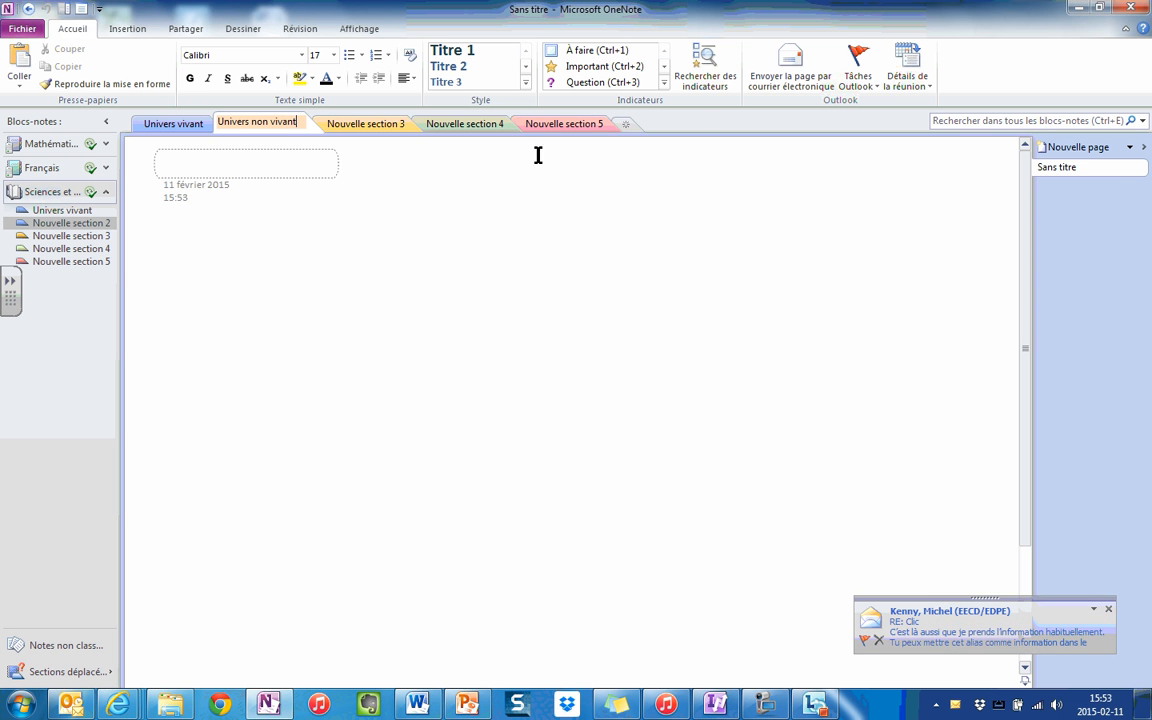
click(1108, 609)
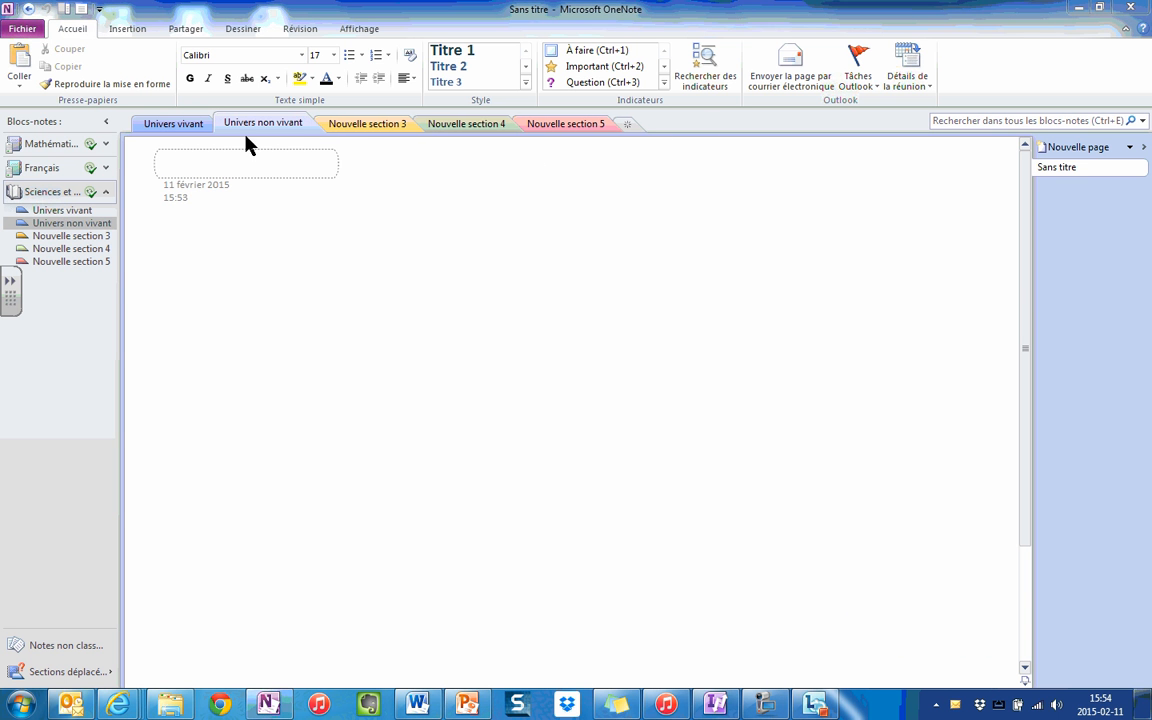
Delete the section Nouvelle section 3 and ignore the incoming chat request
right_click(367, 127)
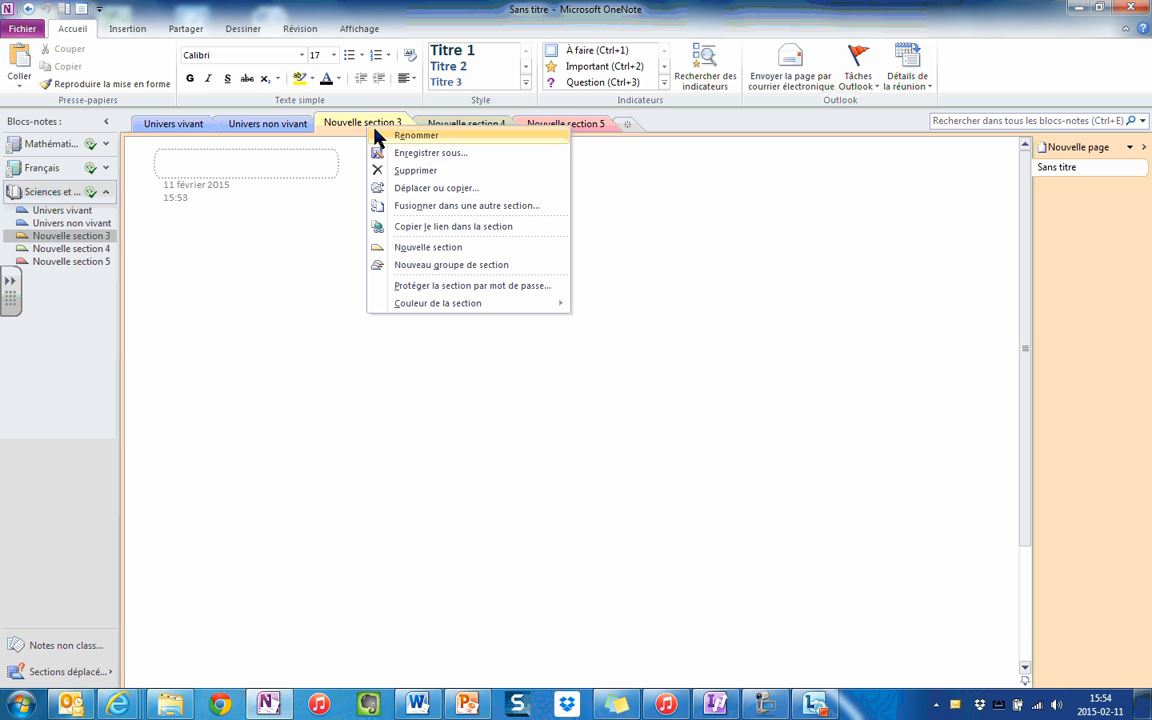
click(404, 172)
click(533, 394)
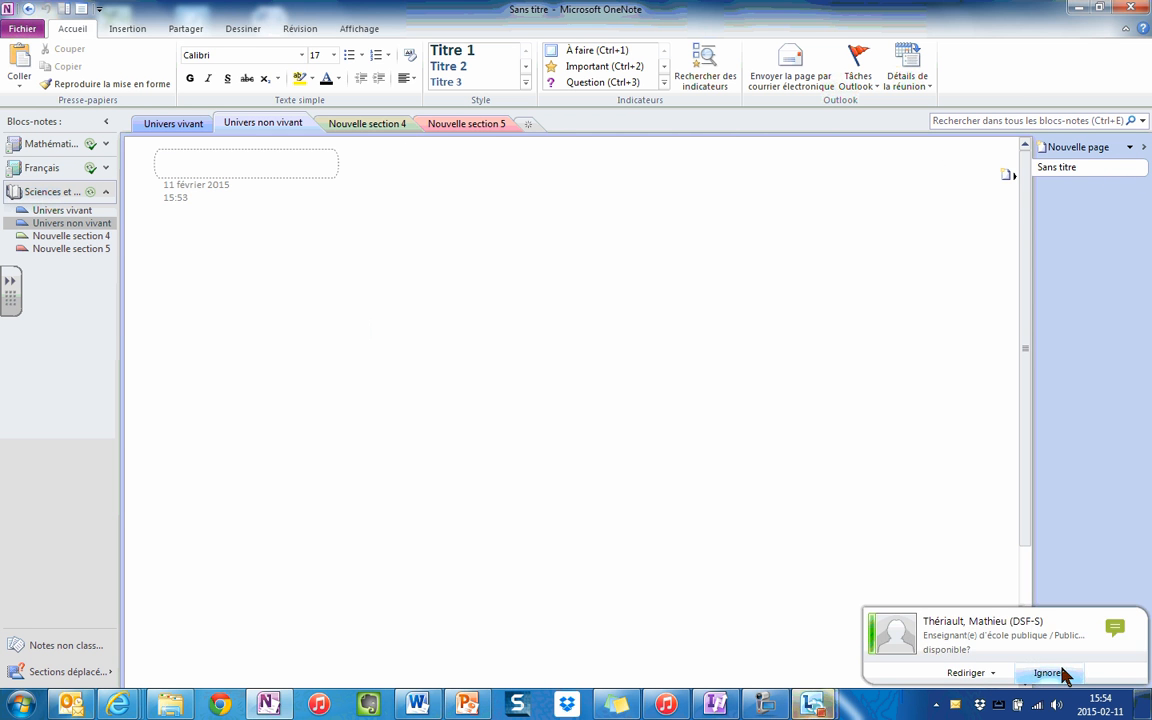
click(1070, 679)
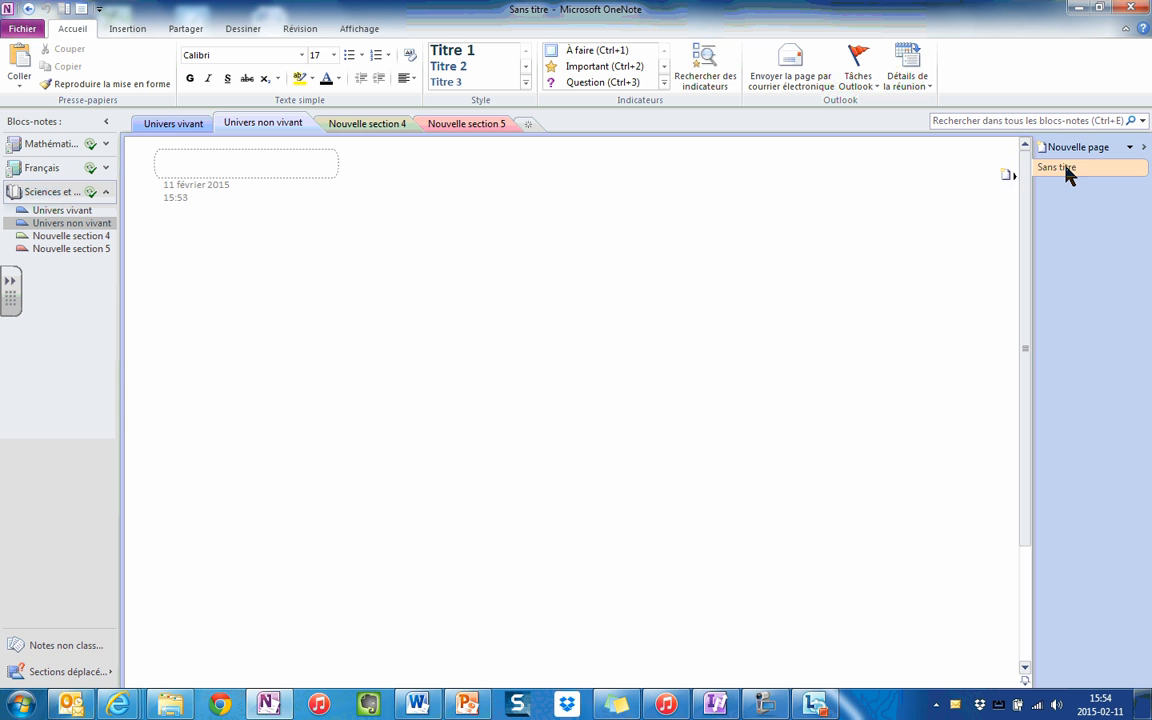
Add three new blank pages to the Univers vivant section
click(173, 128)
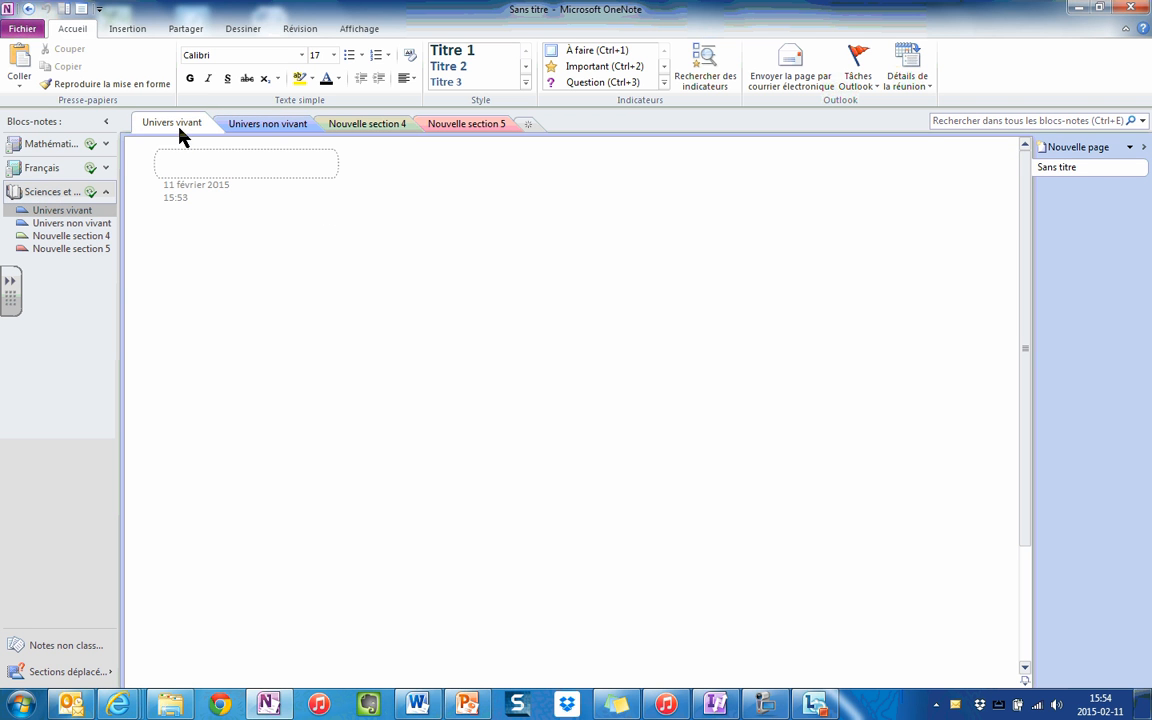
click(1130, 148)
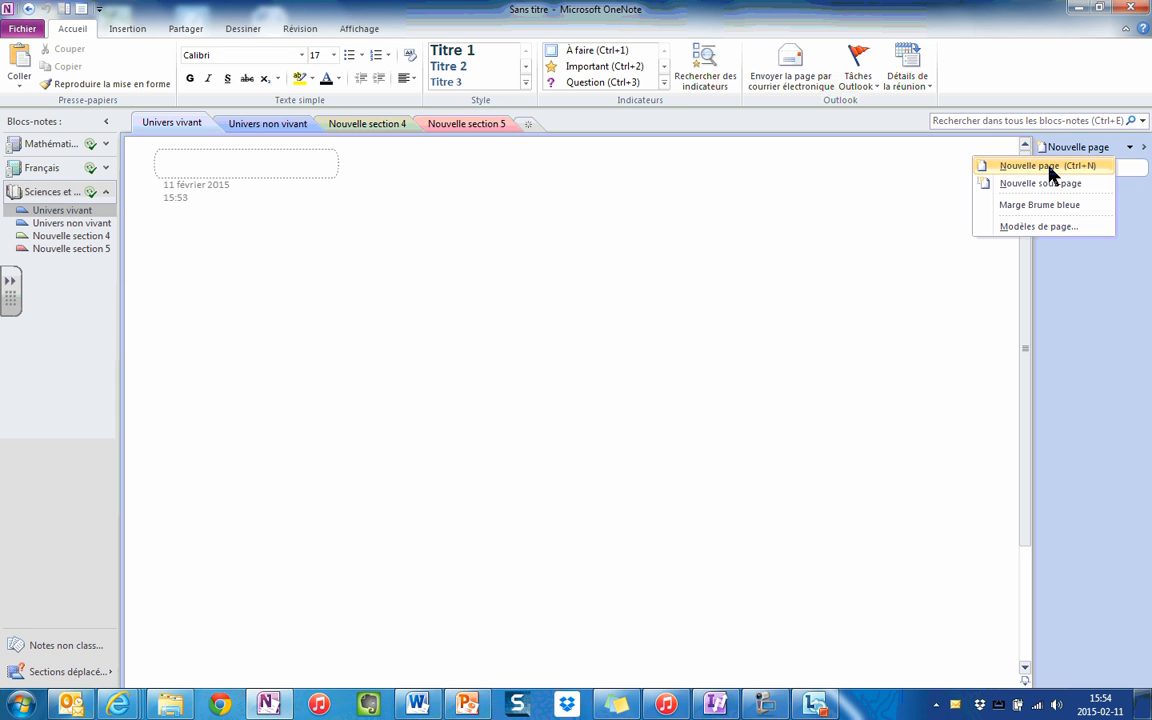
click(1052, 167)
click(1130, 148)
click(1088, 167)
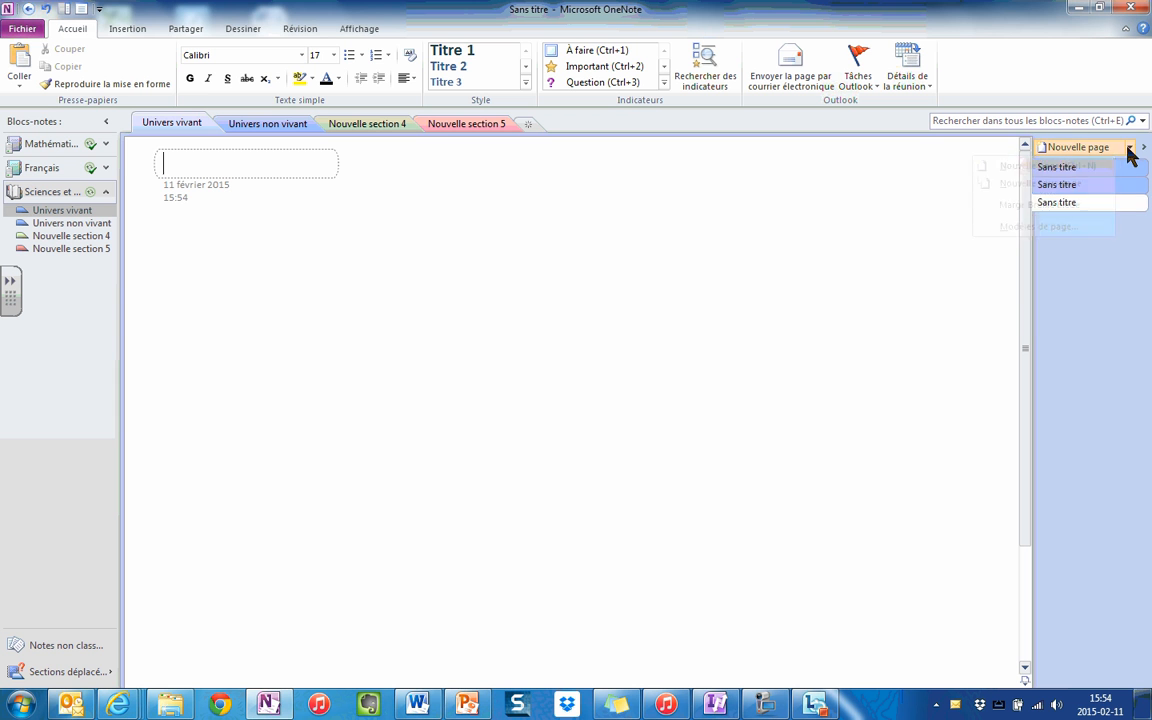
click(1130, 148)
click(1100, 167)
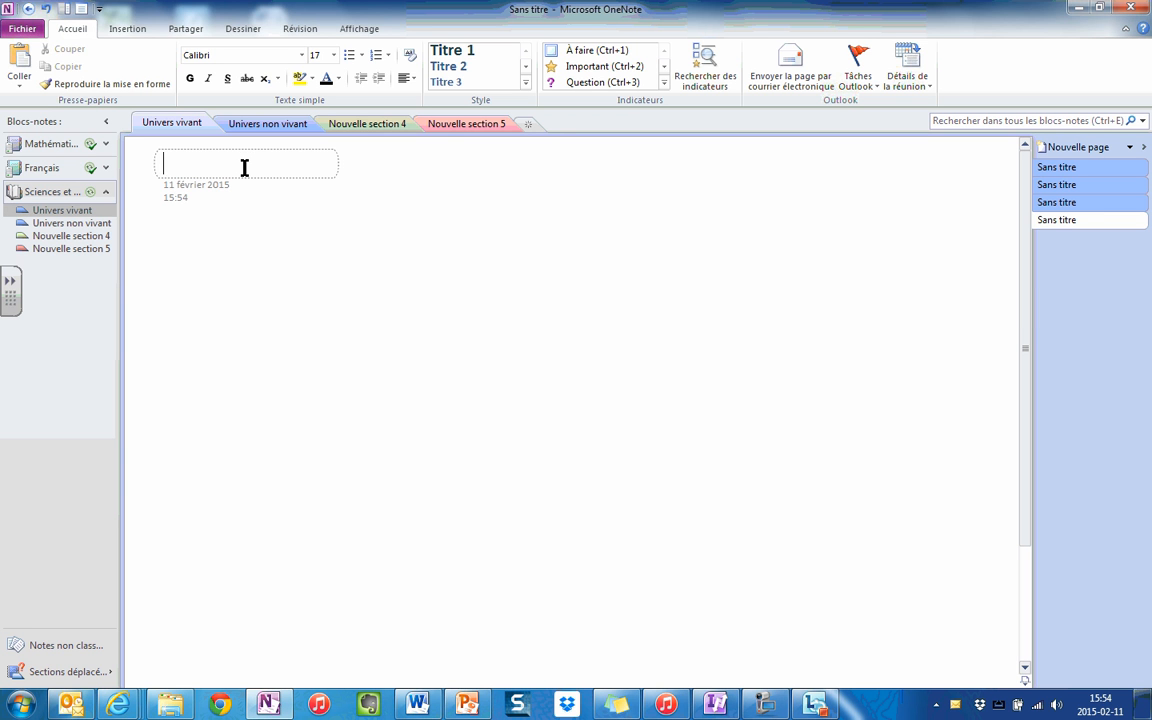
Title the last added page "Les animaux" and move it to the top of the section's page list
text(Les animauc)
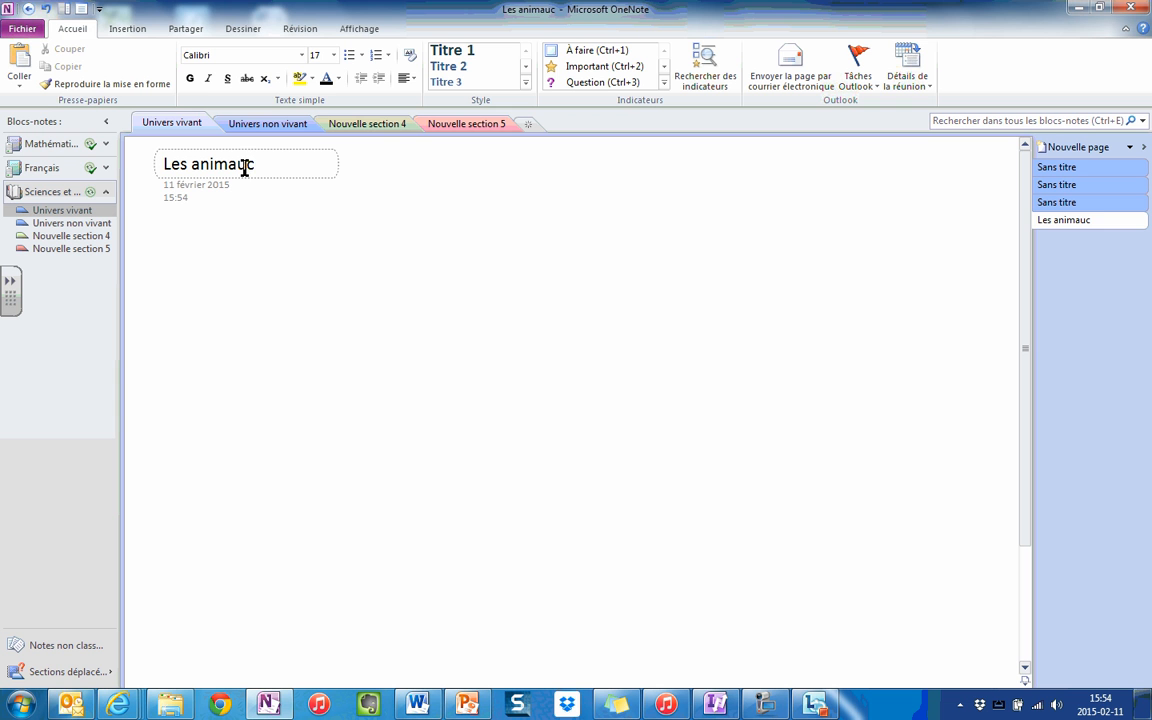
key(BackSpace)
text(x)
click(373, 196)
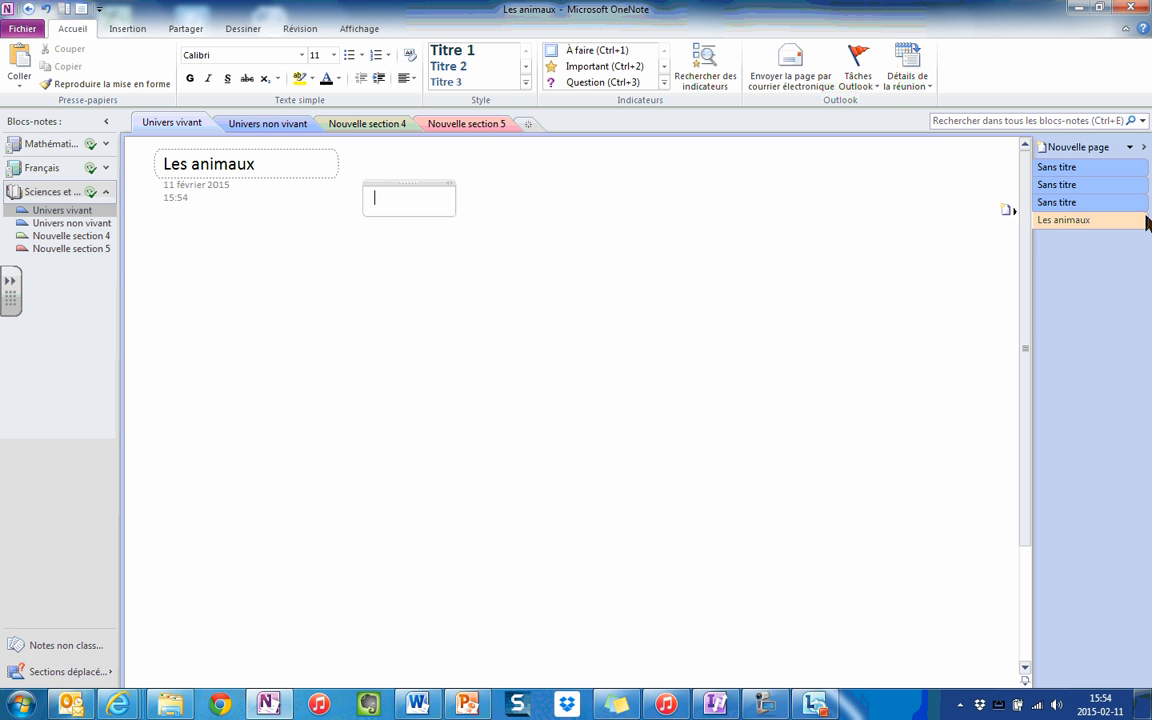
click(1075, 221)
drag(1075, 214, 1085, 172)
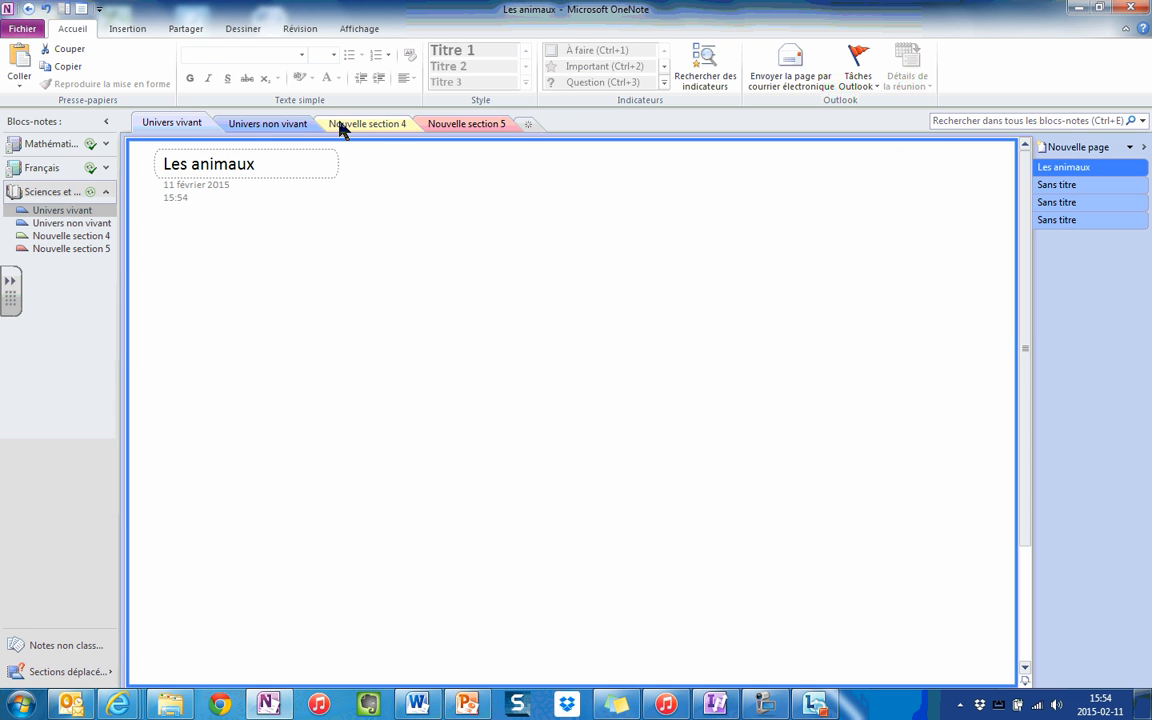
Try to move Nouvelle section 4 ahead of the other sections, and move the Français notebook below Sciences et techno
drag(340, 122, 178, 125)
drag(49, 162, 60, 247)
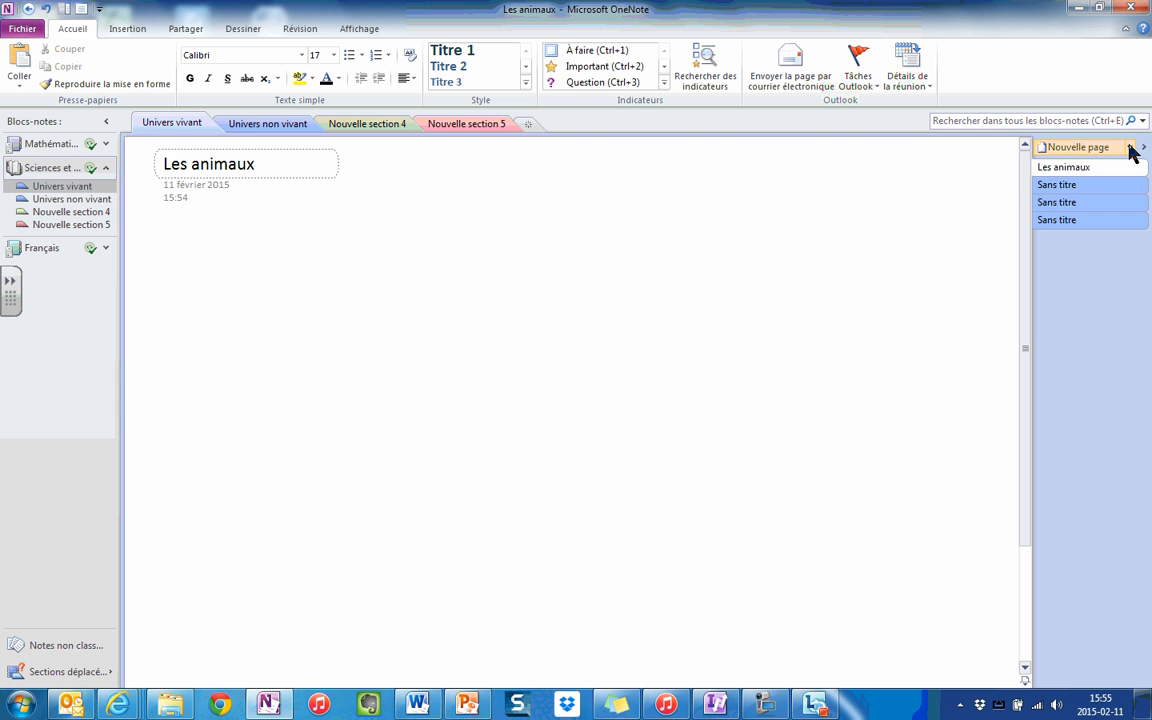
Add a new subpage beneath the Les animaux page
click(1115, 171)
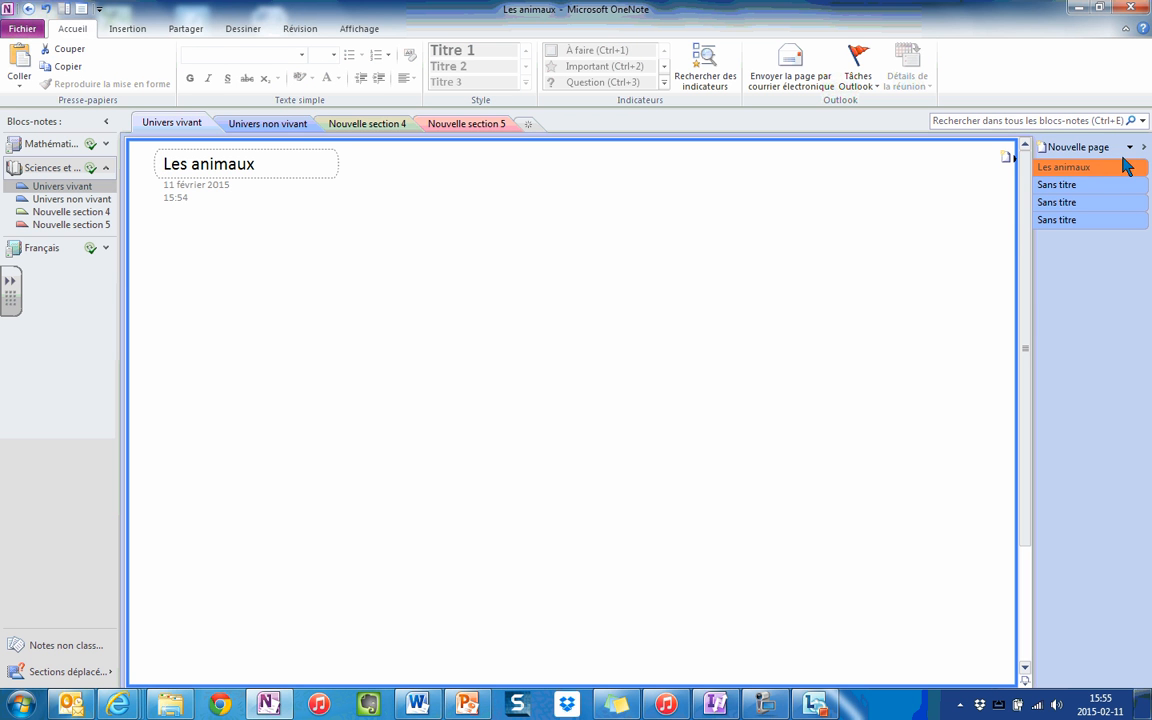
click(1131, 148)
click(1067, 185)
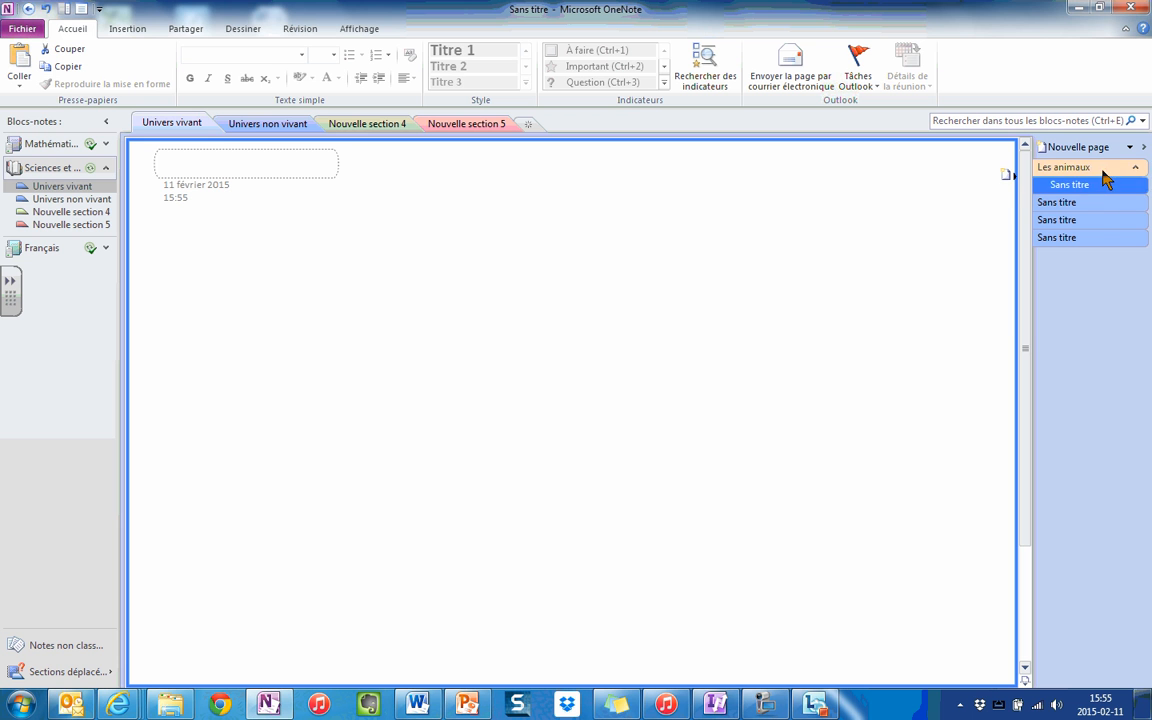
Title the new subpage under Les animaux "Les végétaux"
click(1100, 186)
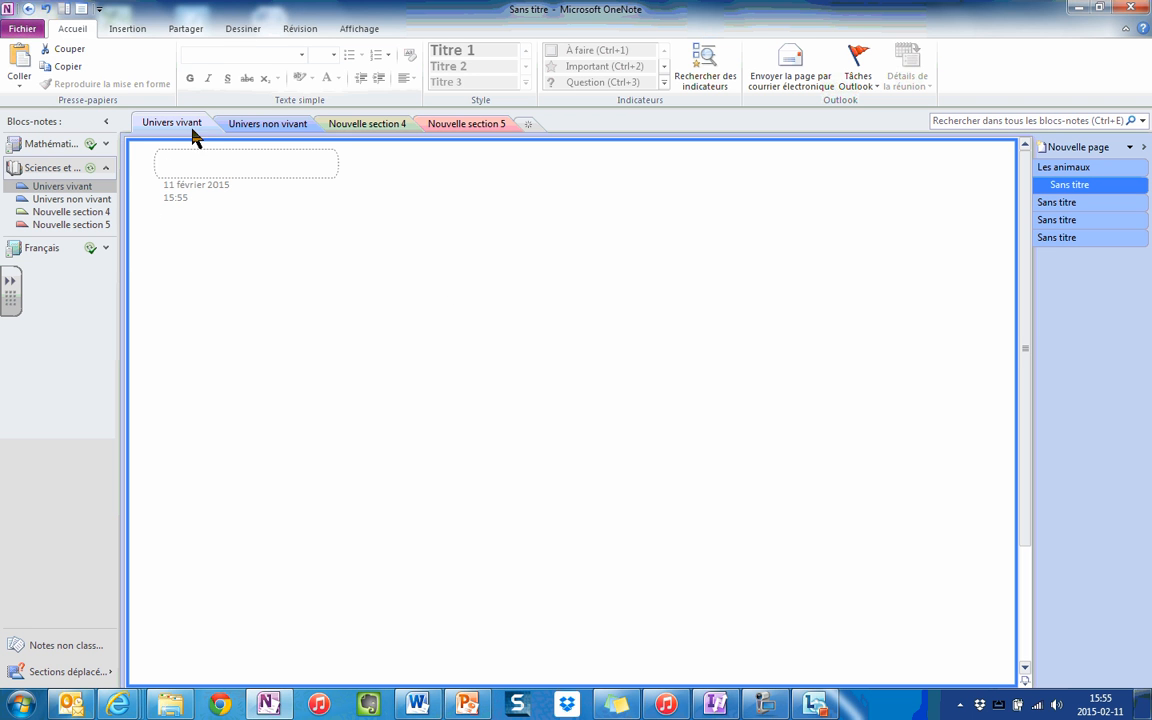
click(236, 234)
click(208, 163)
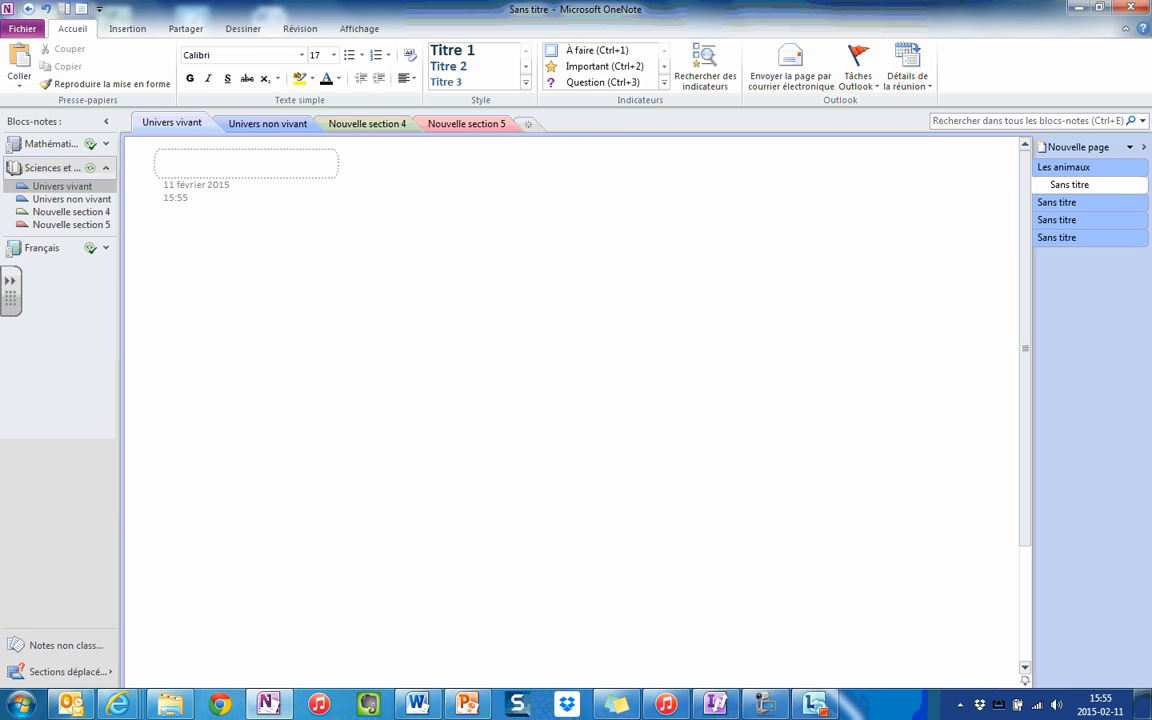
text(Les vé)
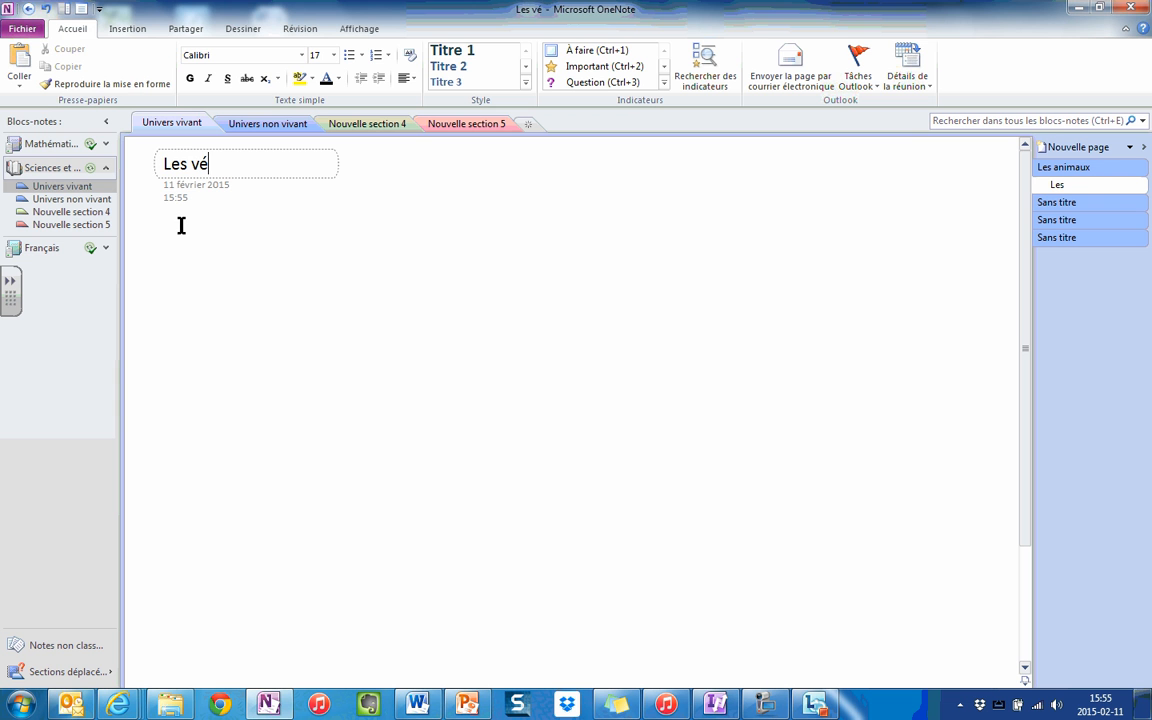
text(gétaux)
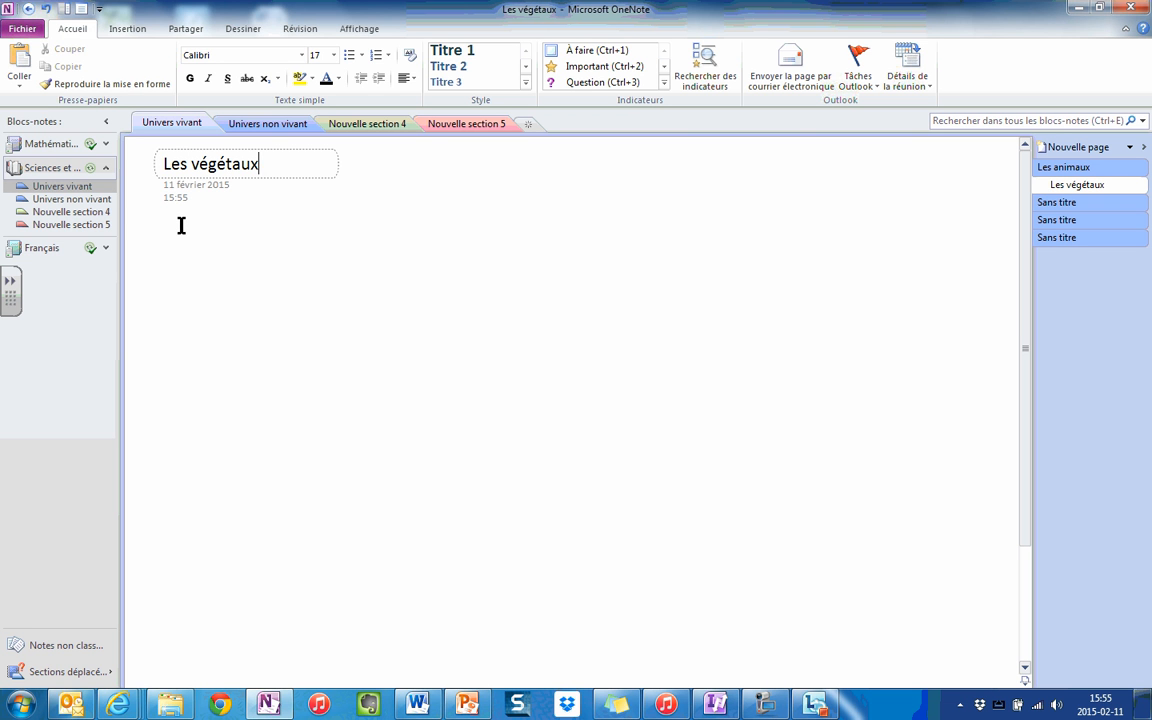
click(183, 224)
click(700, 244)
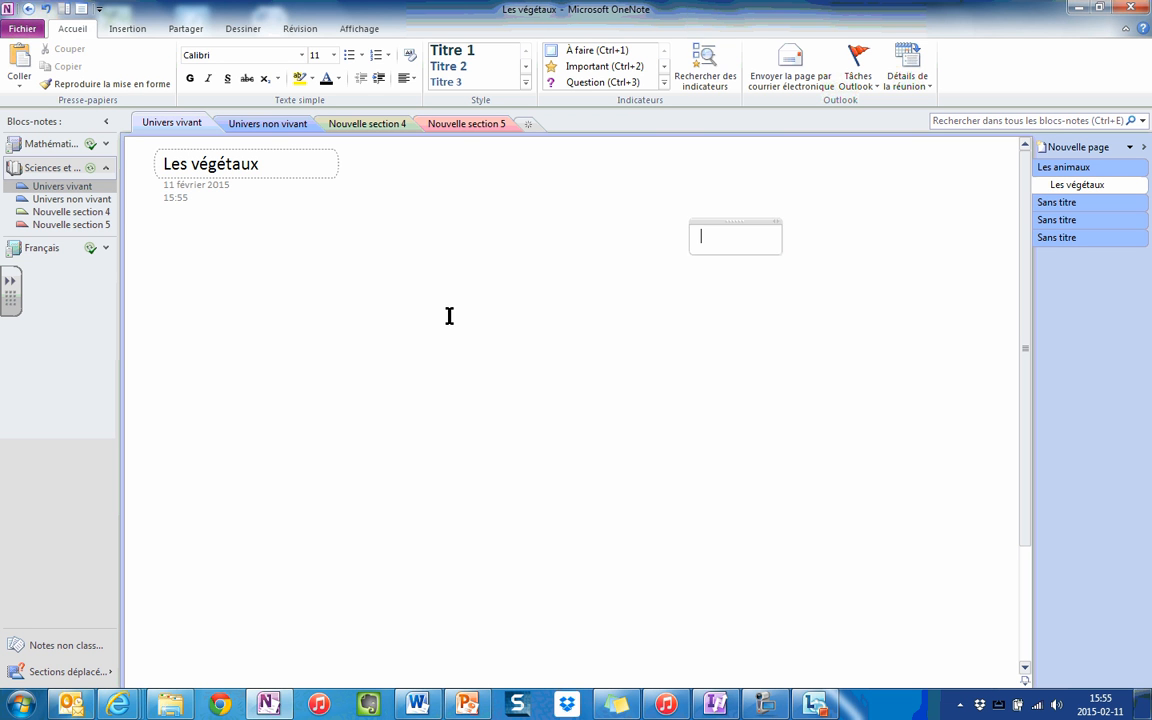
Write the note "Il existe plusieurs types de plantes." on the Les végétaux page and place it just beneath the title
click(447, 316)
click(256, 278)
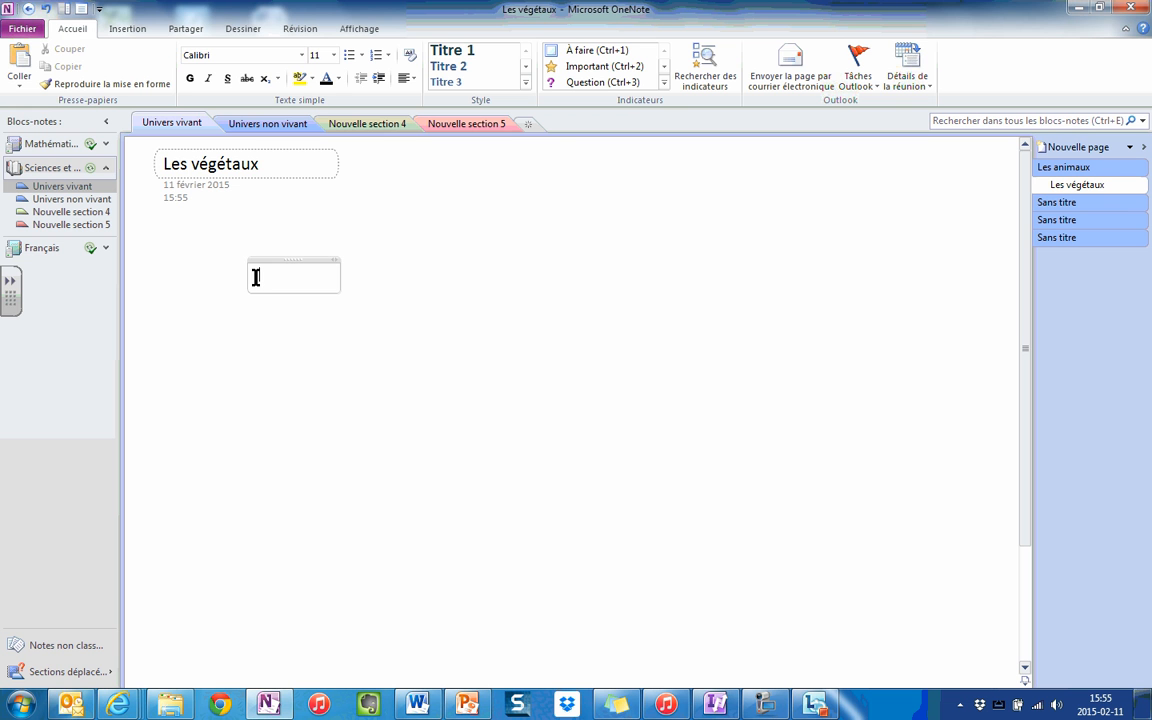
text(Il existe plu)
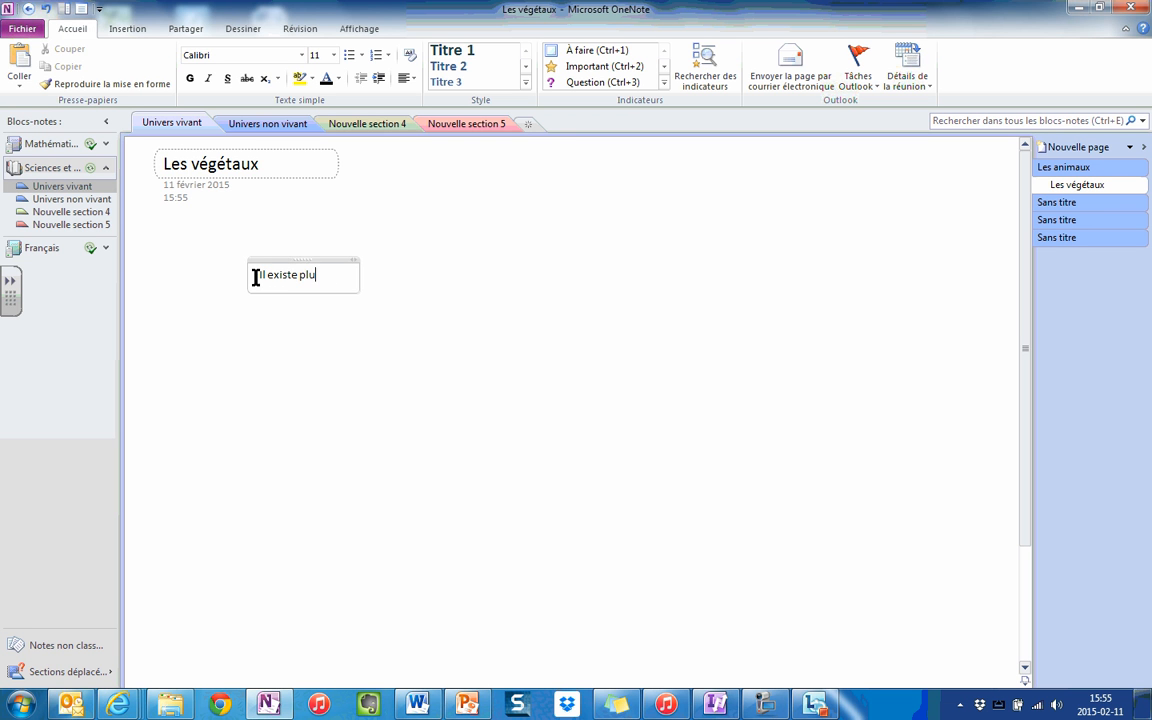
text(sieurs types d)
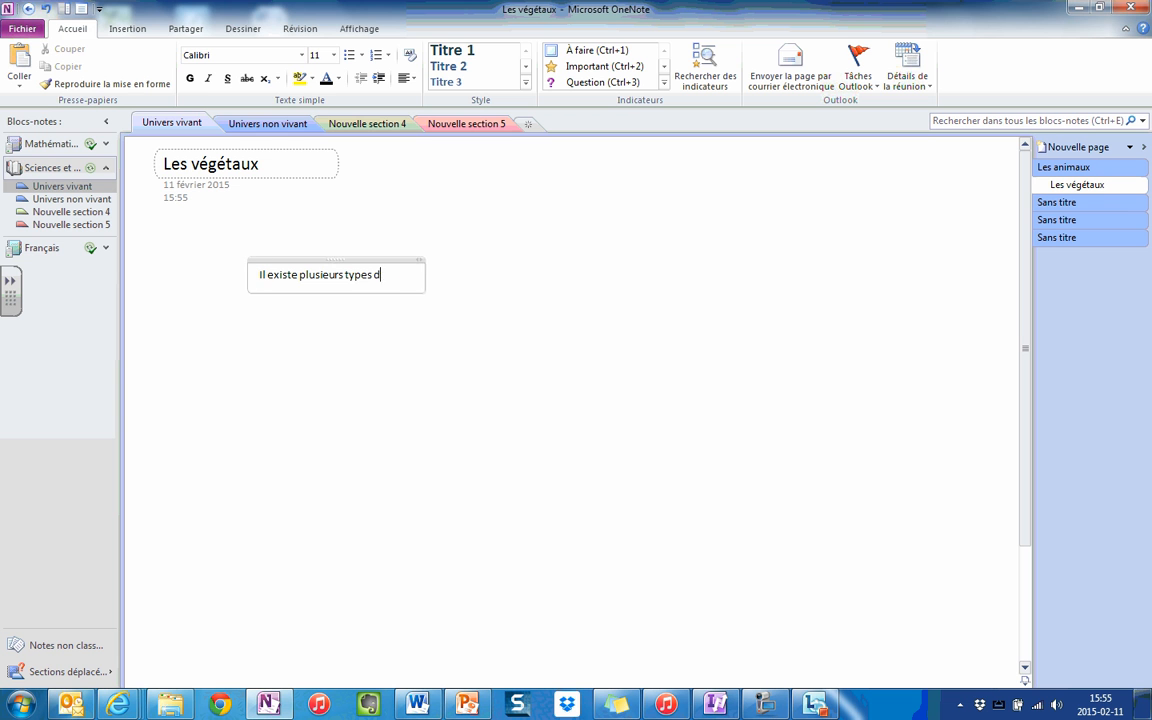
text(e plantes.)
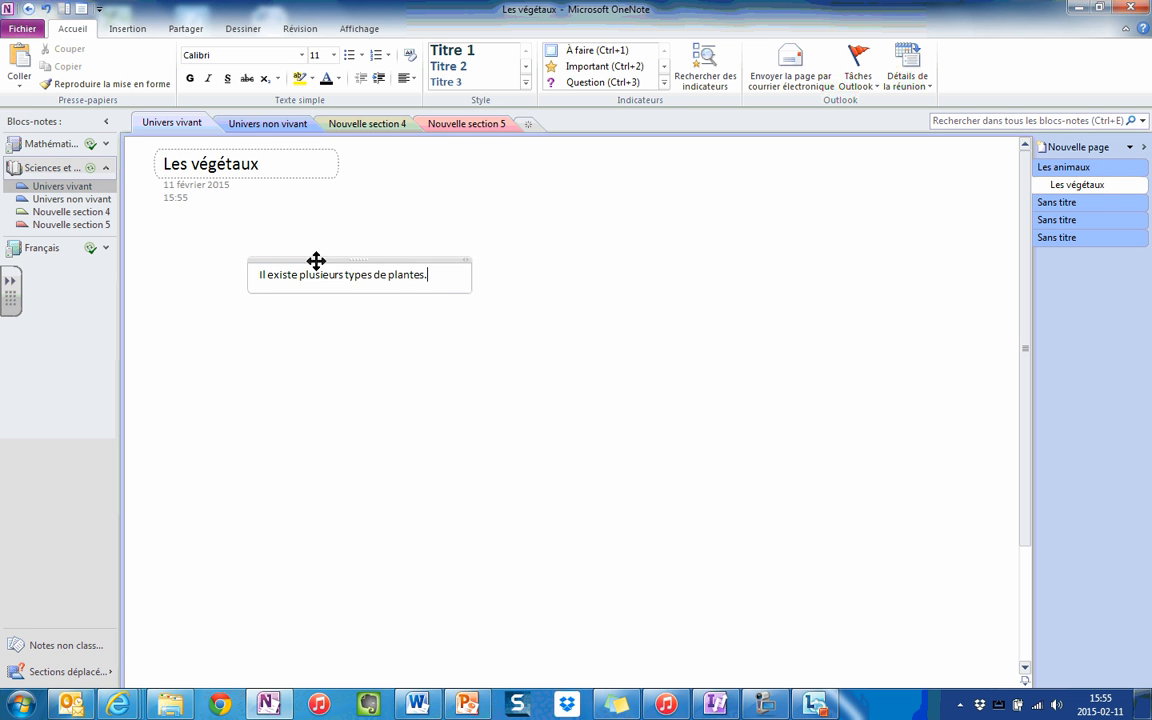
drag(316, 260, 213, 228)
click(418, 255)
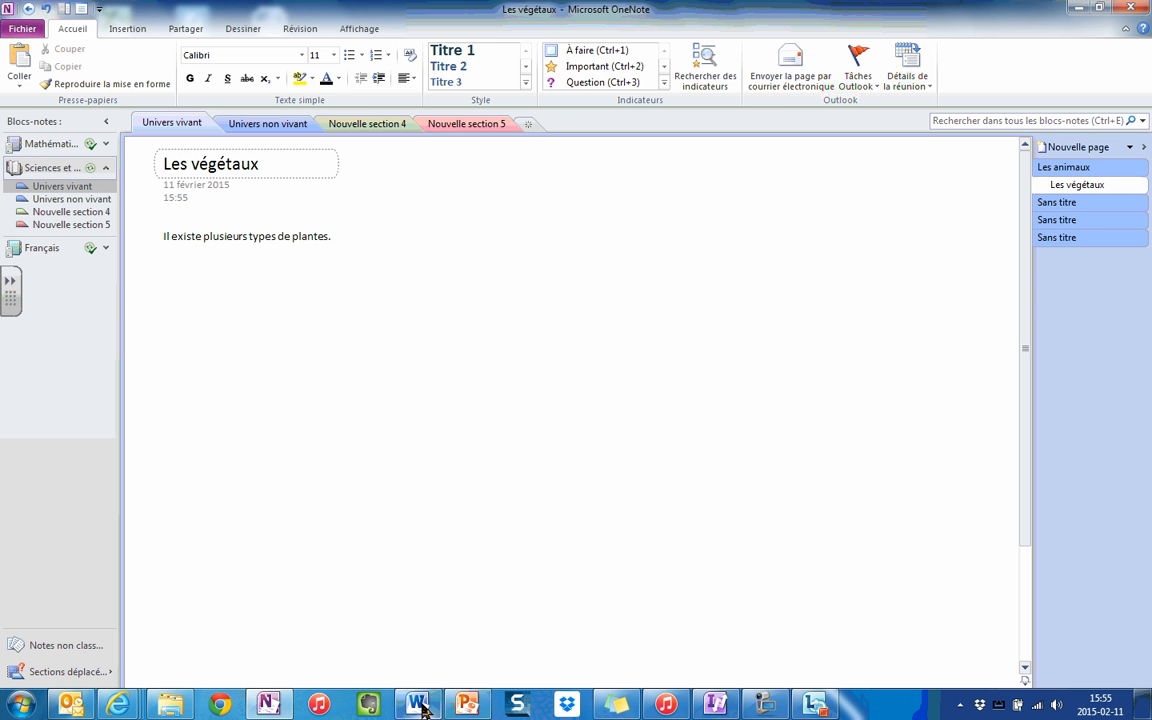
Switch to Document1 in Word and copy the paragraph about the 12 iPads from the table's Exemples column
mouse_move(419, 694)
click(392, 600)
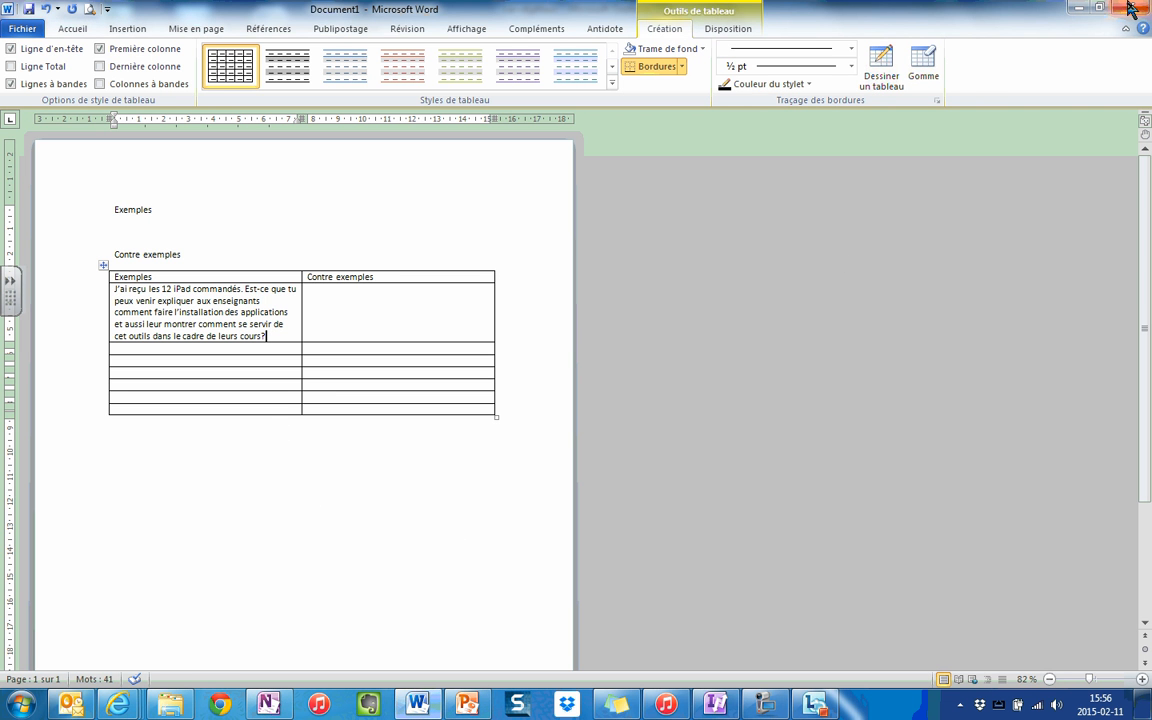
drag(115, 289, 270, 336)
key(ctrl+c)
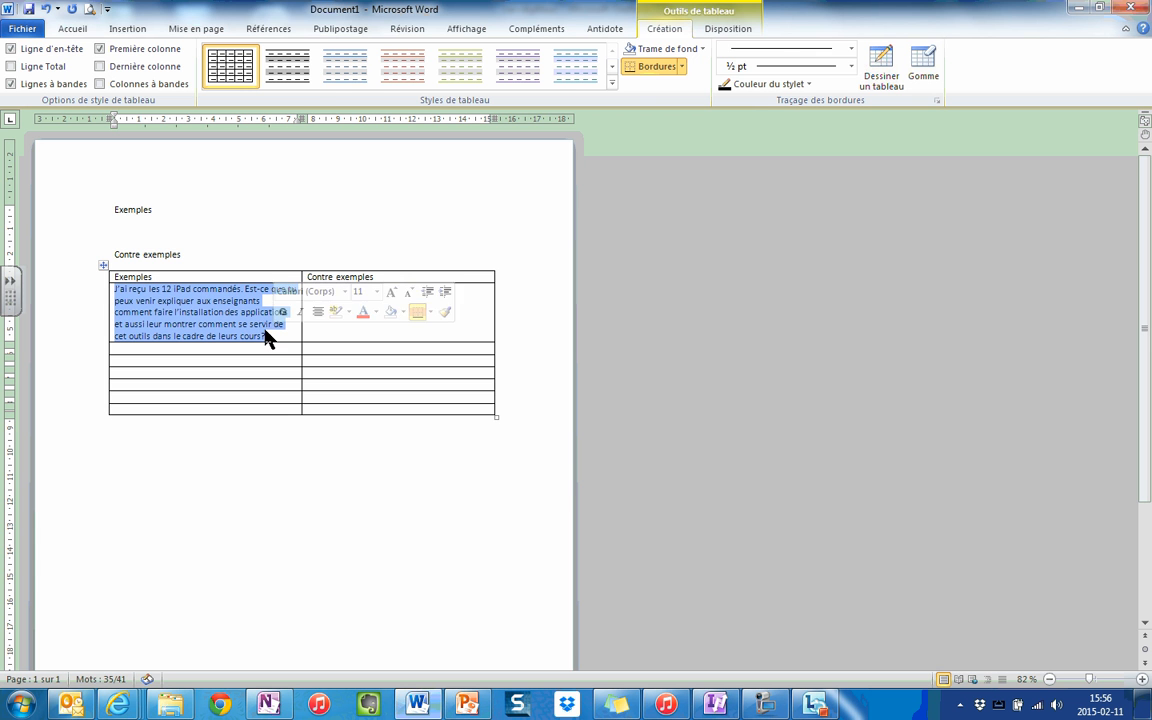
Return to OneNote, paste the copied paragraph on the Les végétaux page and move it well below the plants sentence
click(1080, 8)
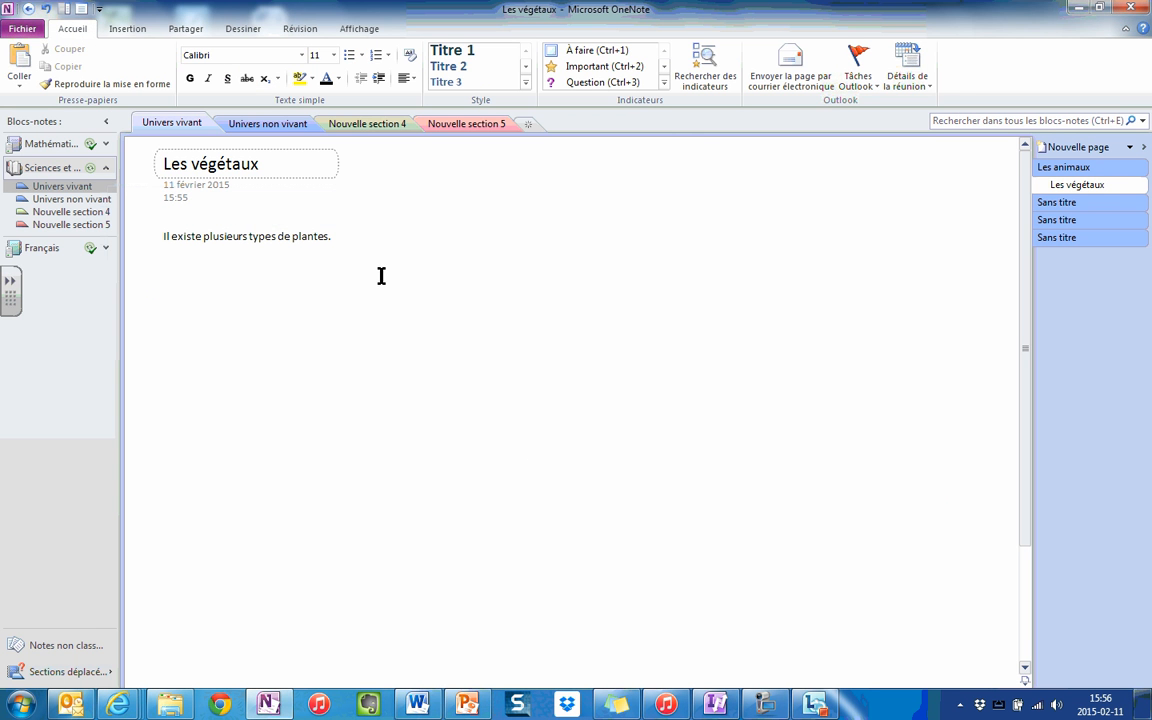
key(ctrl+v)
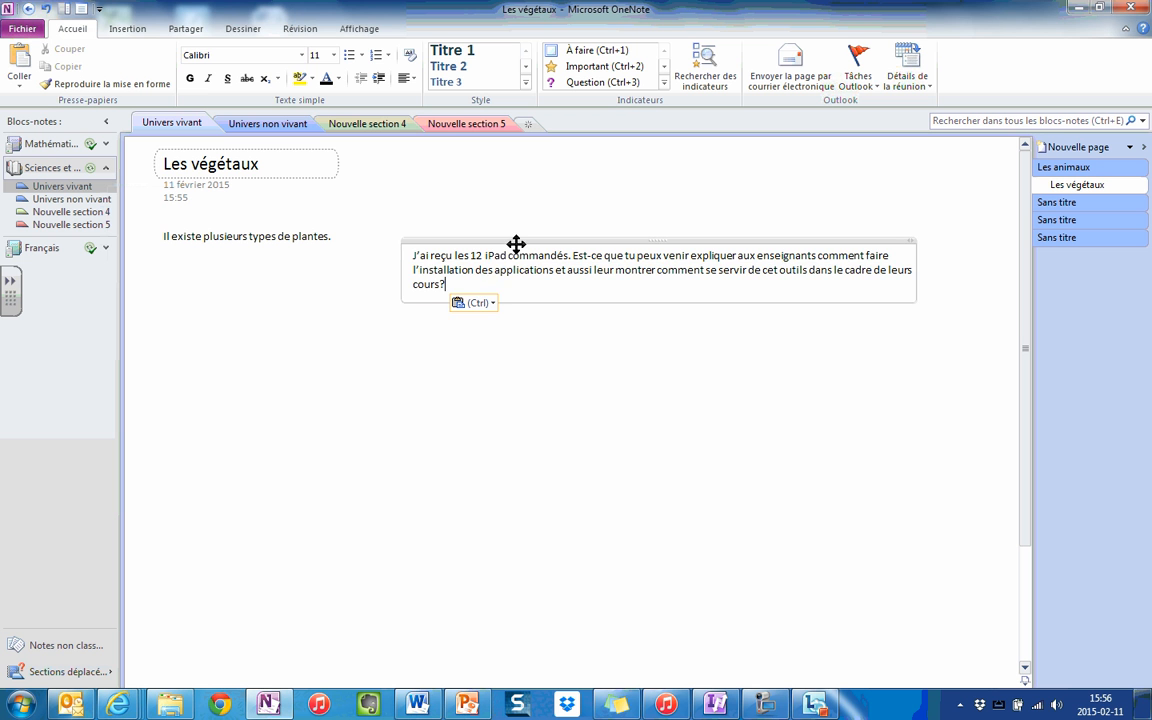
drag(519, 241, 289, 469)
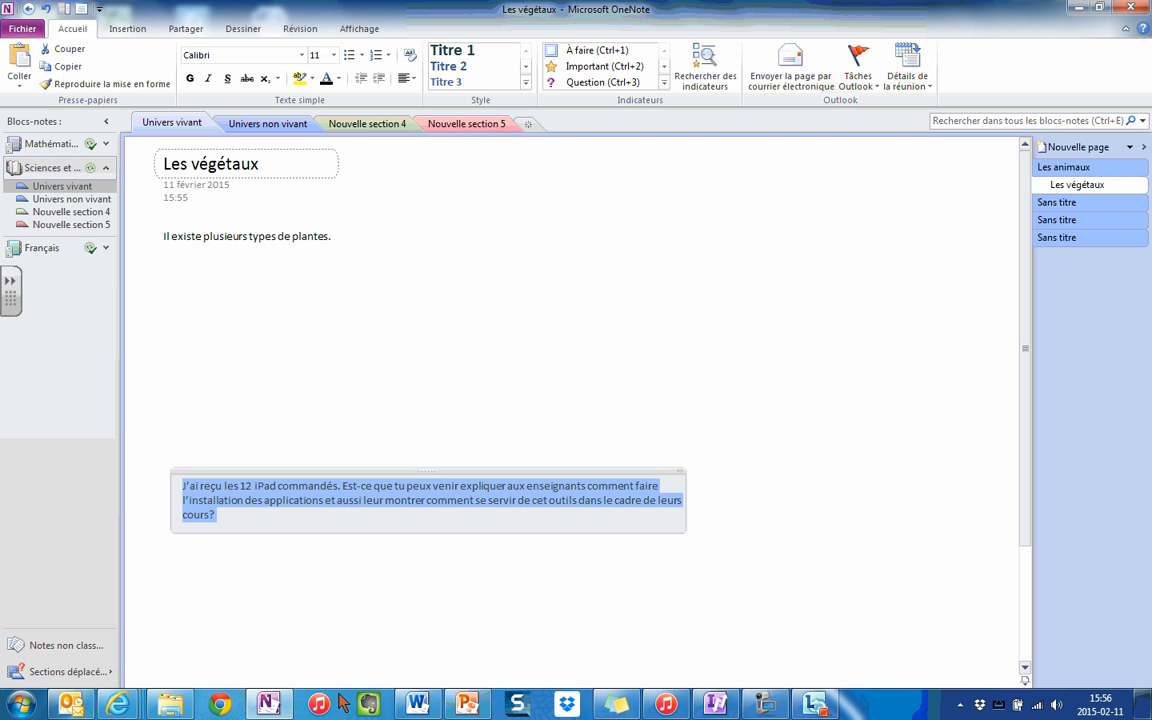
Attach the file "Demande d'accès Clic (2014)" to the page and move its icon beside the plants sentence
click(141, 31)
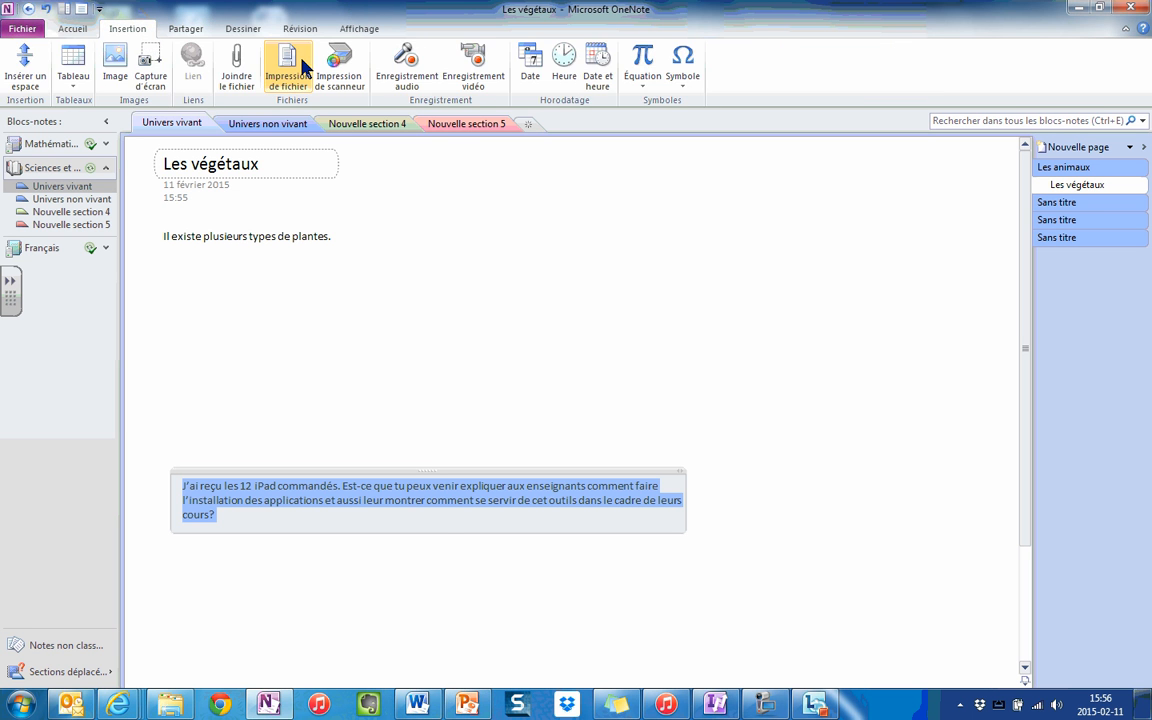
click(238, 75)
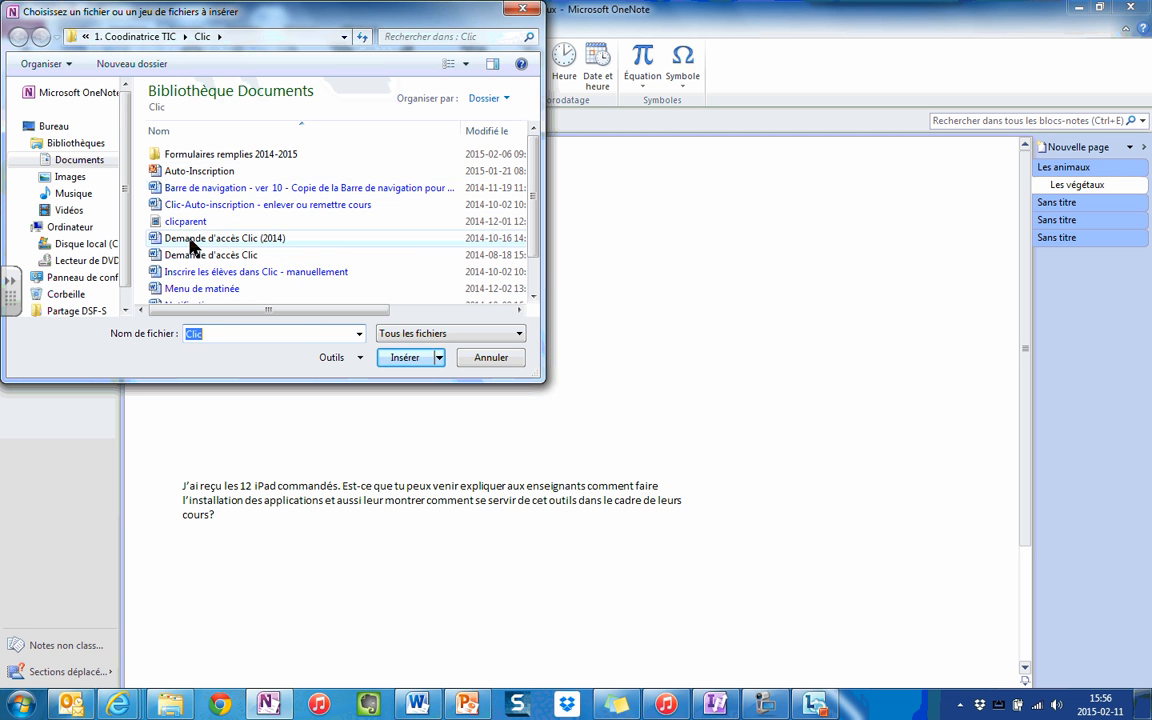
double_click(268, 240)
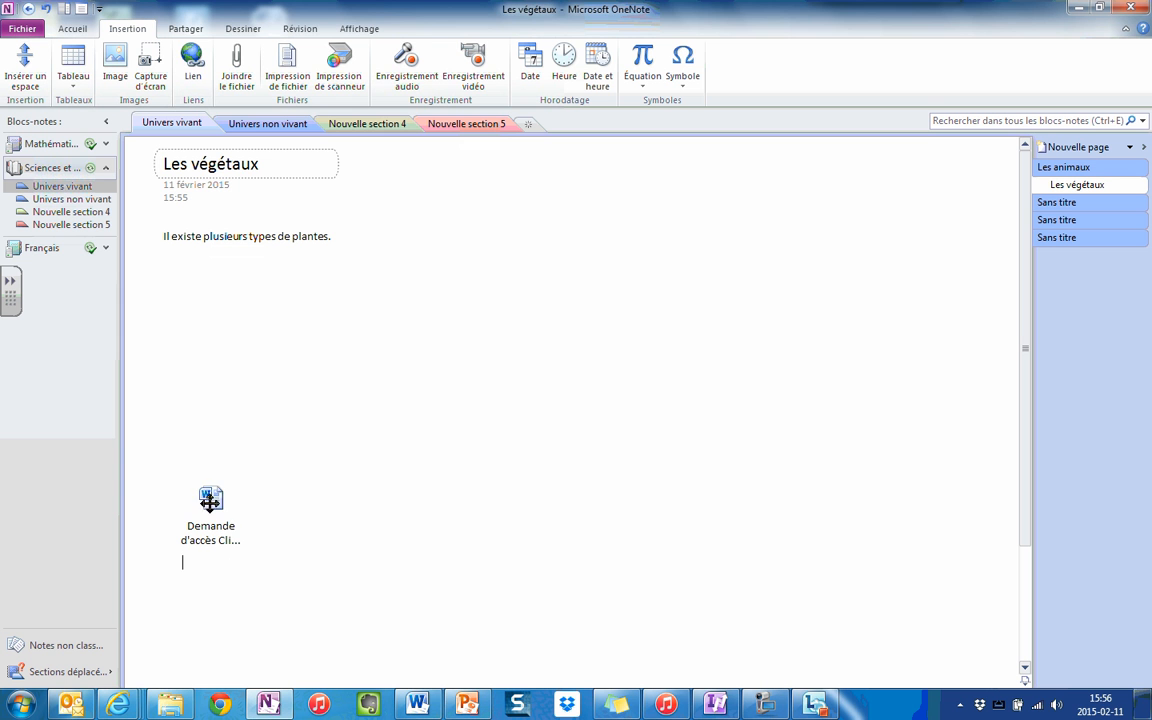
drag(205, 501, 480, 218)
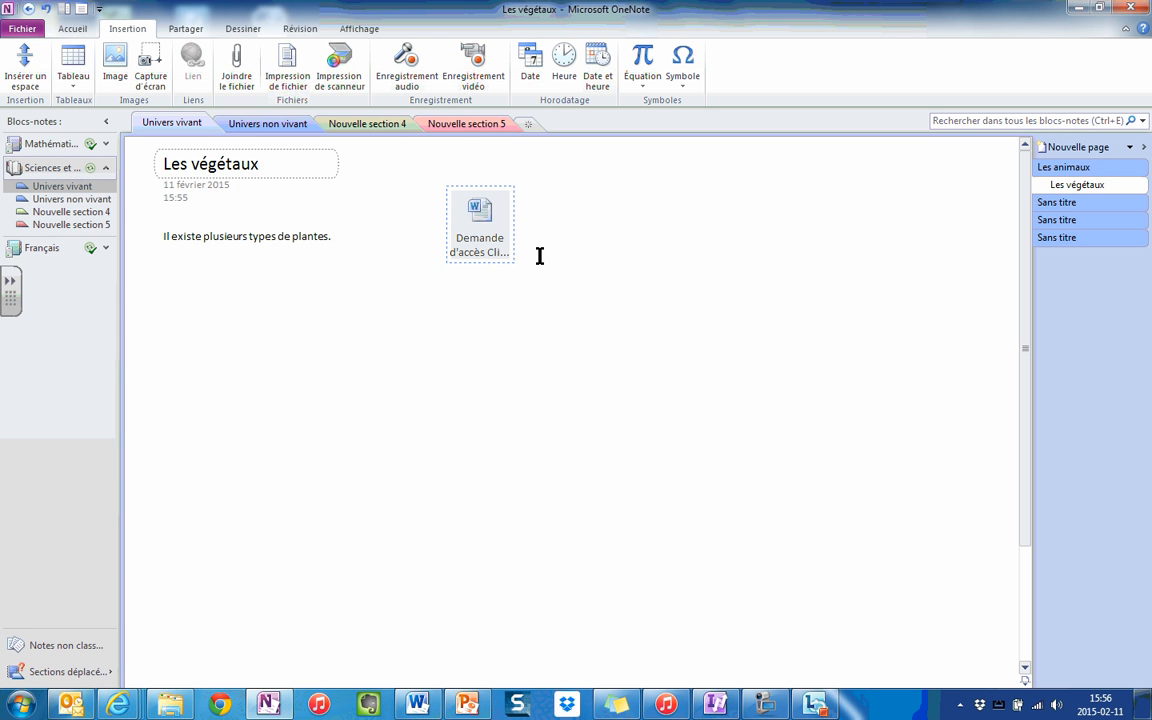
click(550, 280)
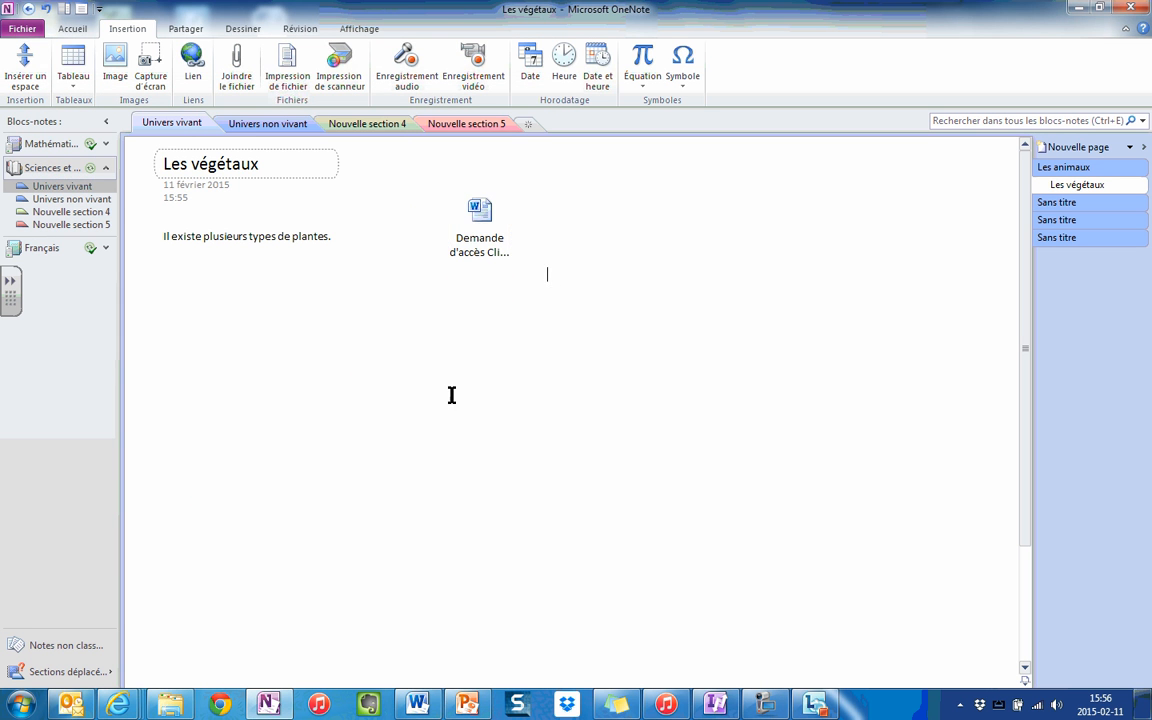
Switch to the OneNote folder in the file explorer and copy the Word document named OneNote
click(172, 708)
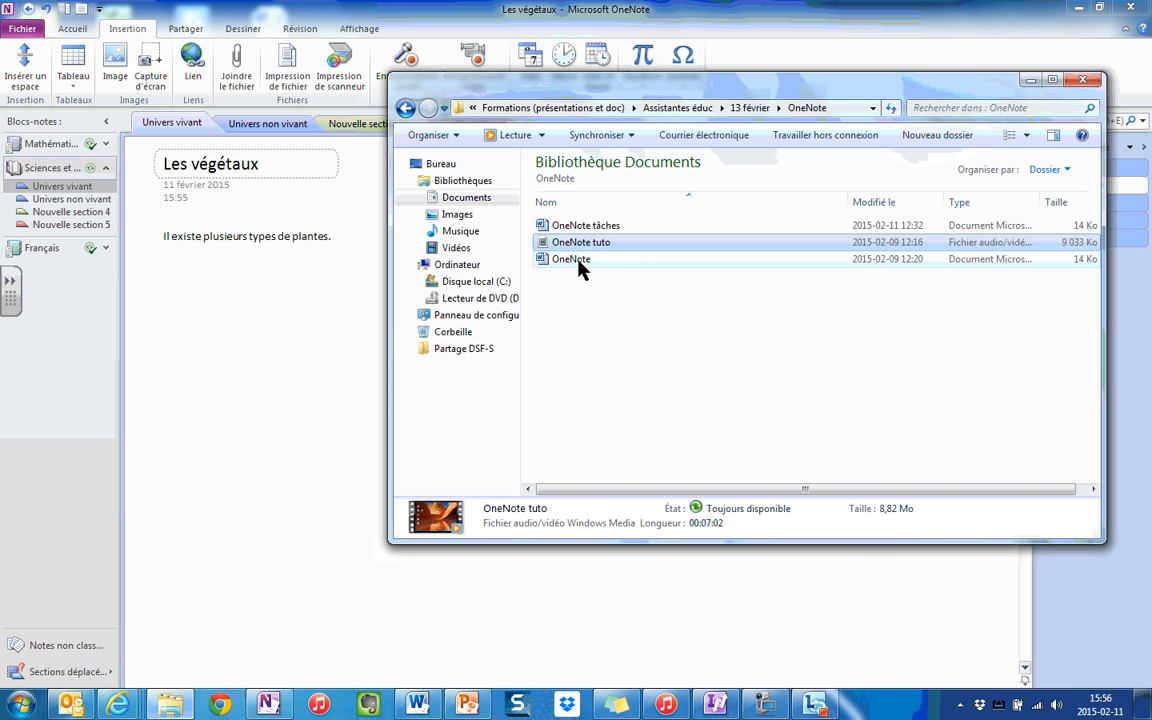
click(577, 261)
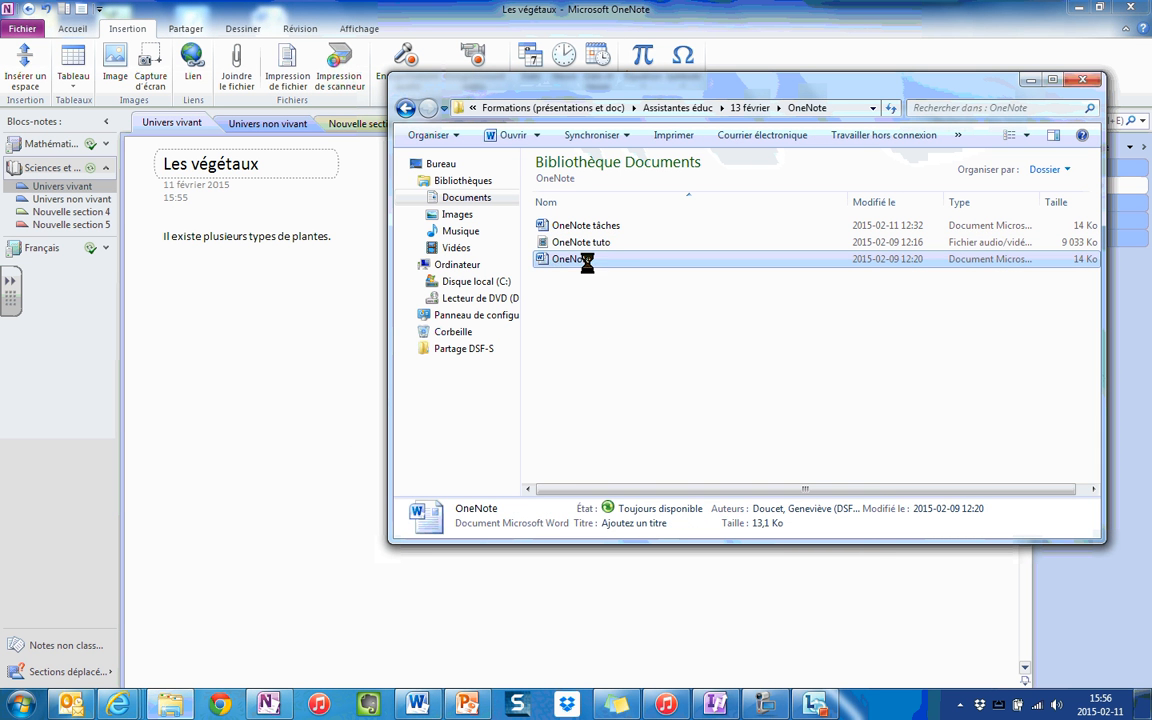
right_click(575, 262)
click(645, 483)
Paste the document as a file copy on the Les végétaux page and stack both attachments below the sentence, OneNote above Demande d'accès
click(163, 416)
key(ctrl+v)
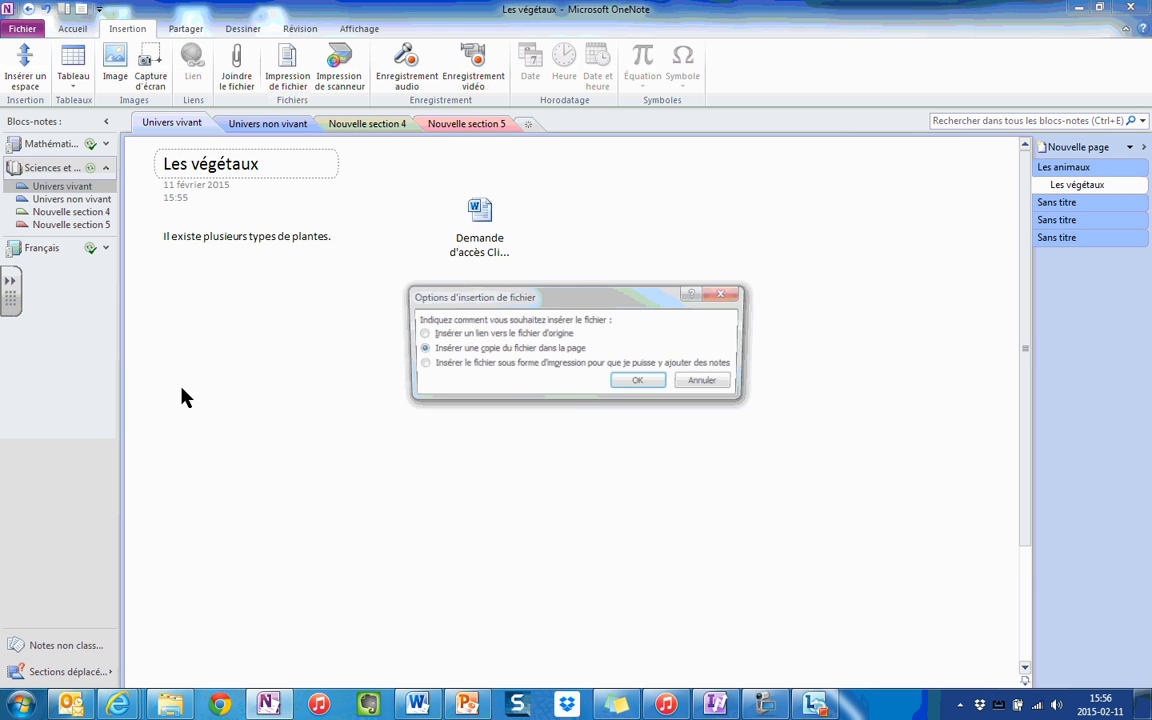
click(632, 379)
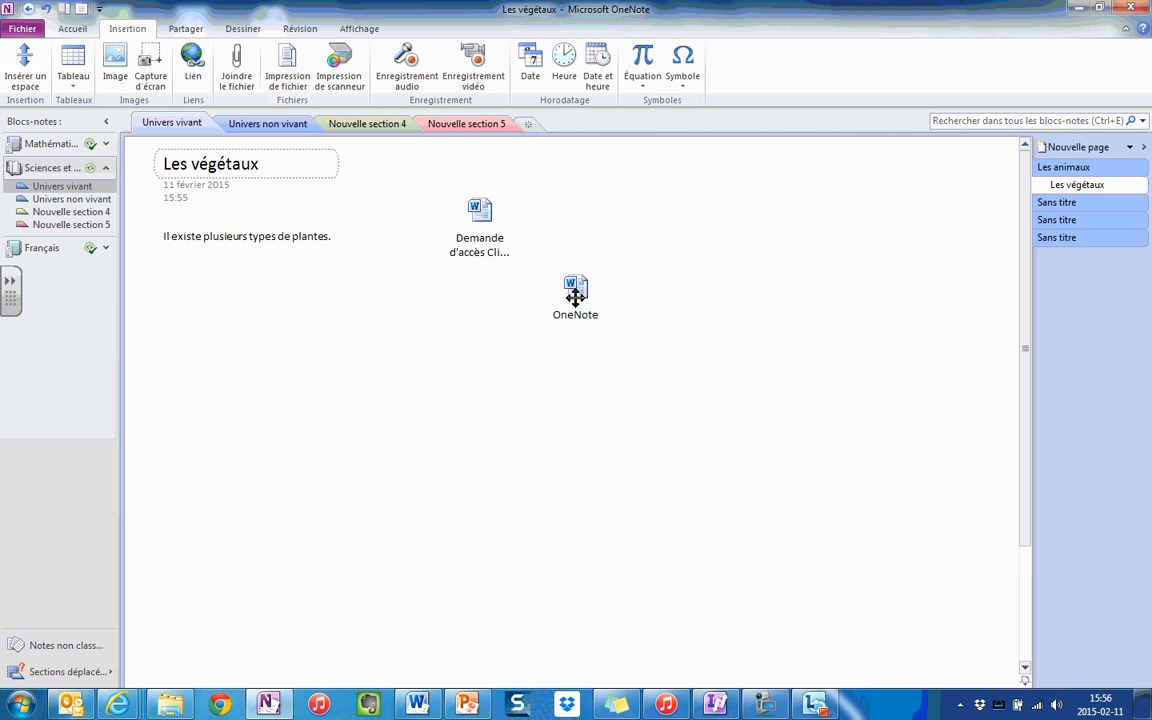
drag(573, 291, 226, 310)
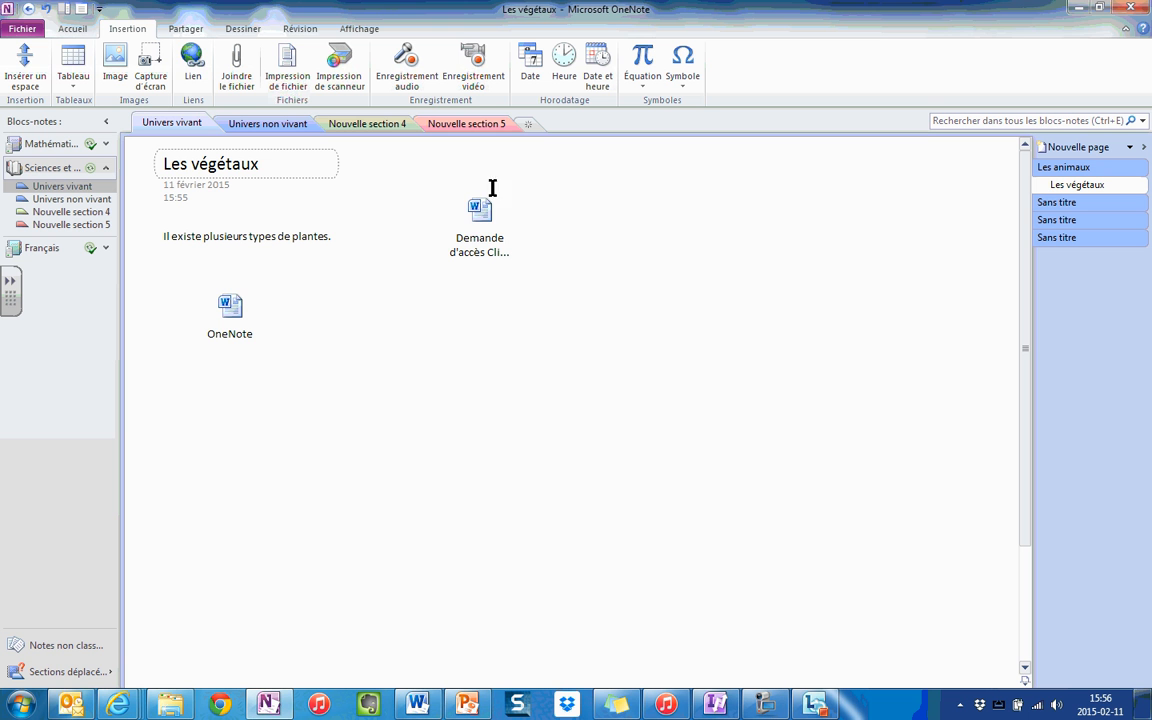
drag(478, 209, 228, 376)
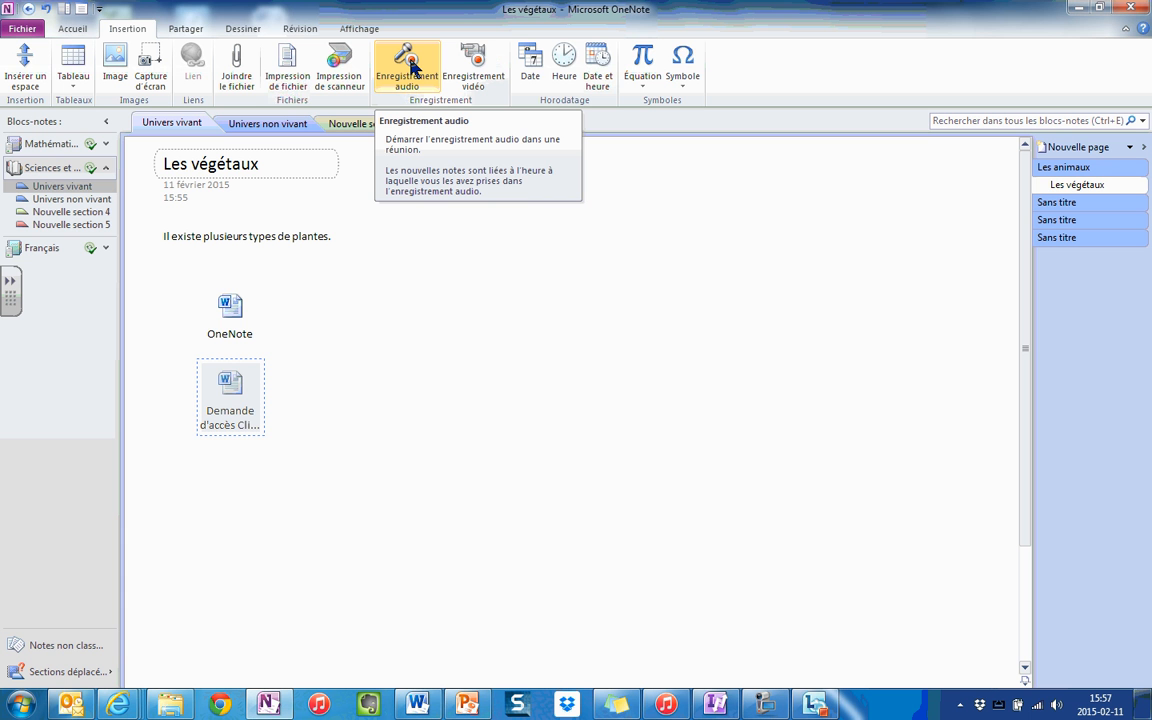
Record an audio clip of about 7 seconds on the page and move its icon between the two Word attachments
click(410, 65)
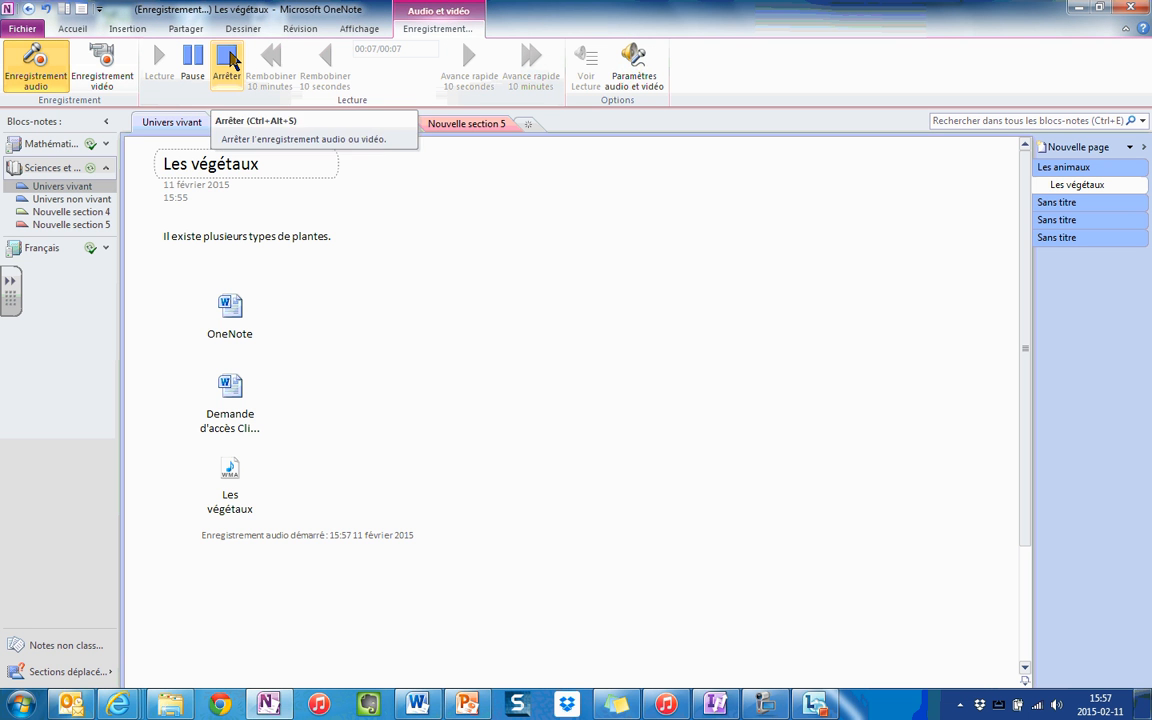
click(228, 62)
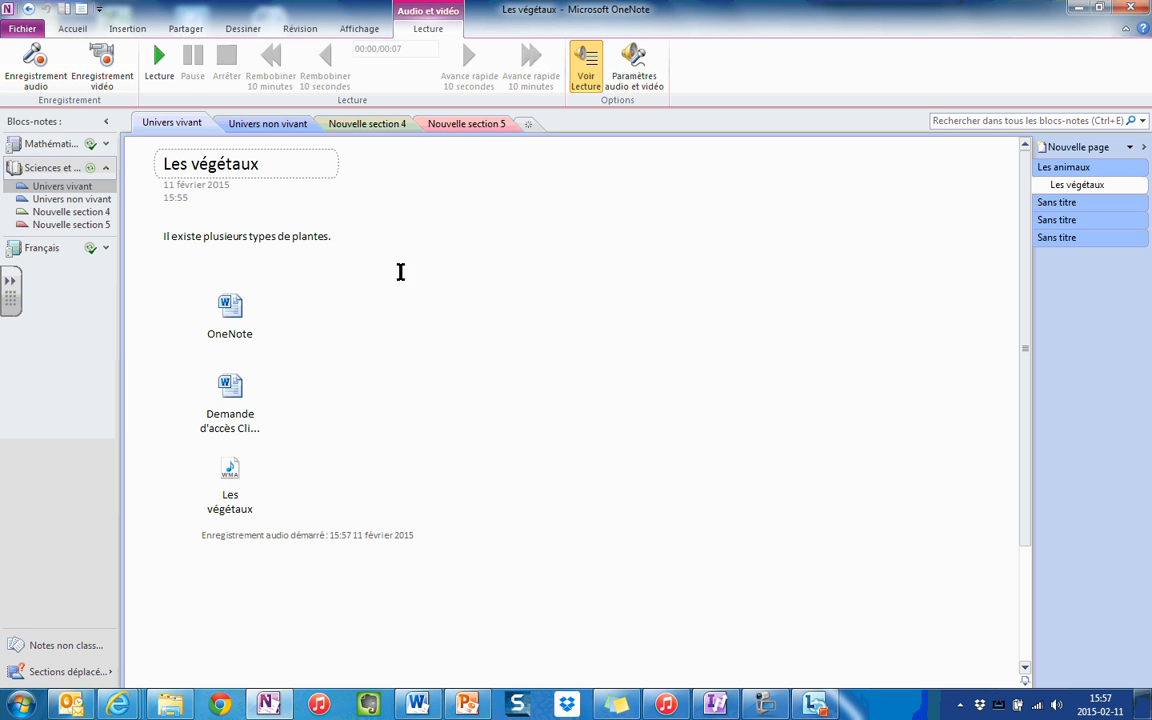
drag(234, 476, 492, 245)
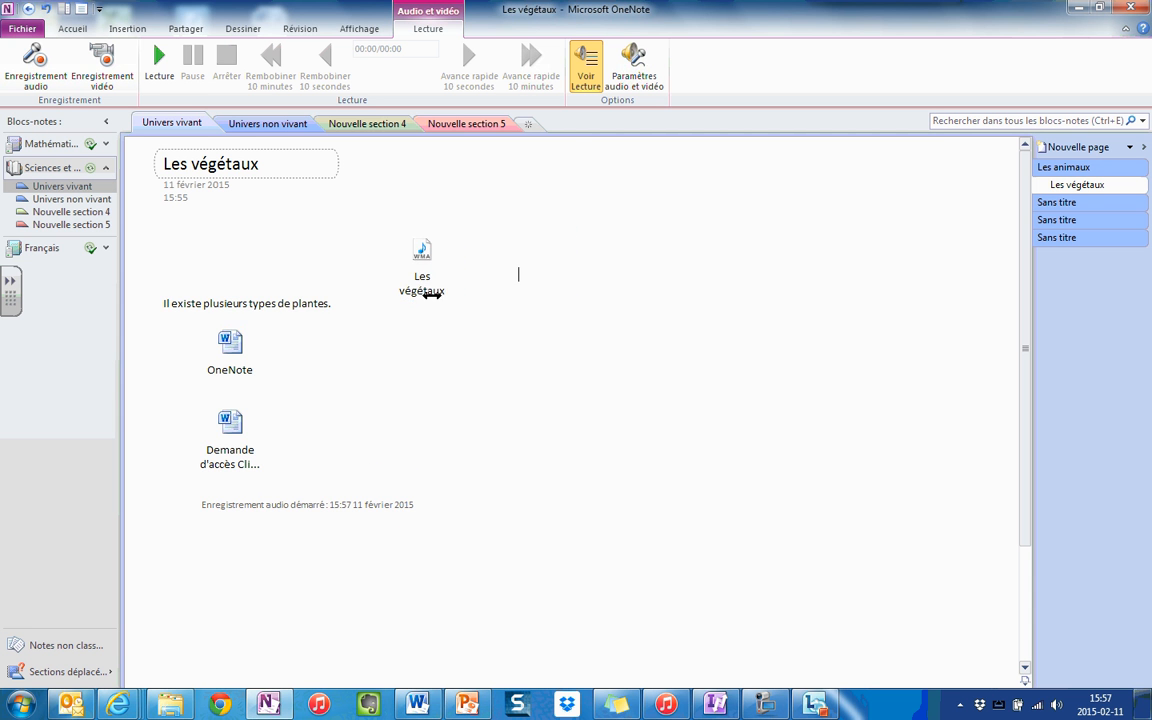
drag(410, 262, 368, 391)
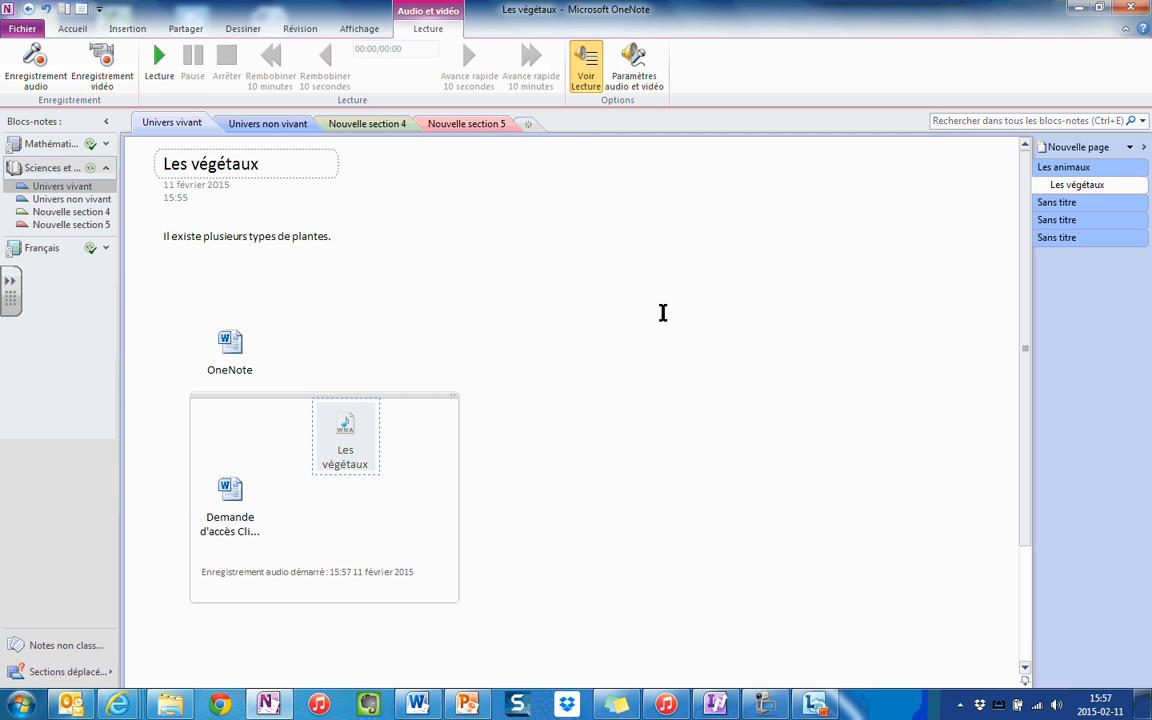
click(663, 314)
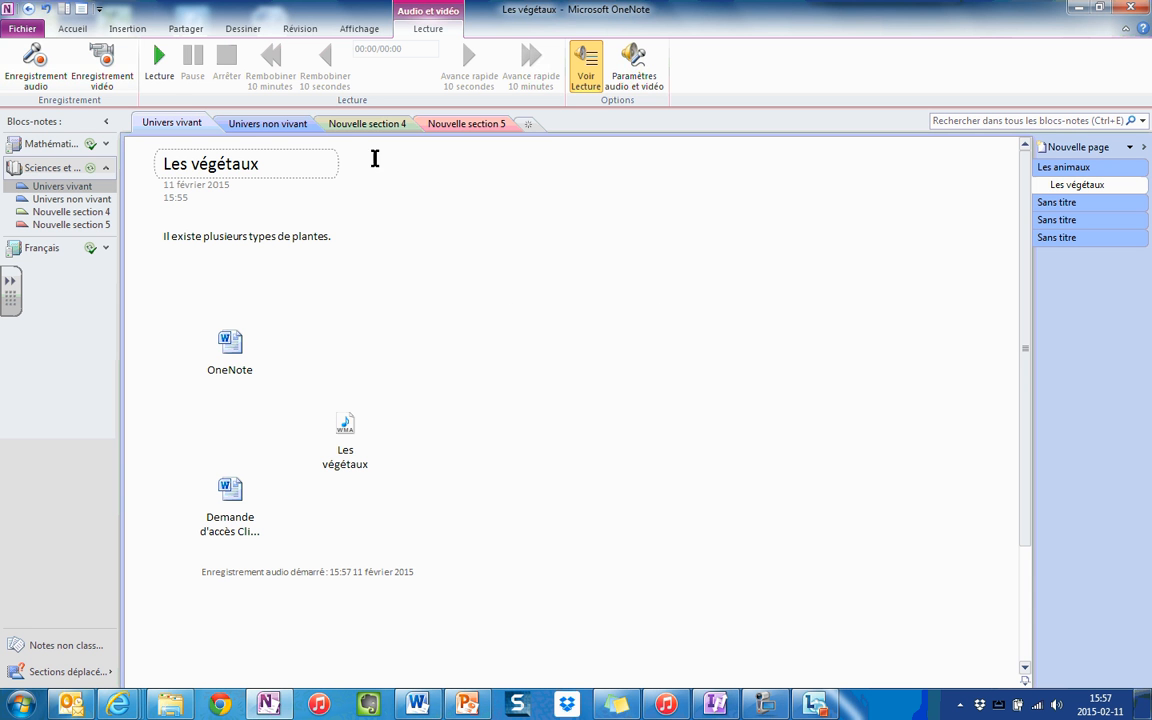
click(30, 29)
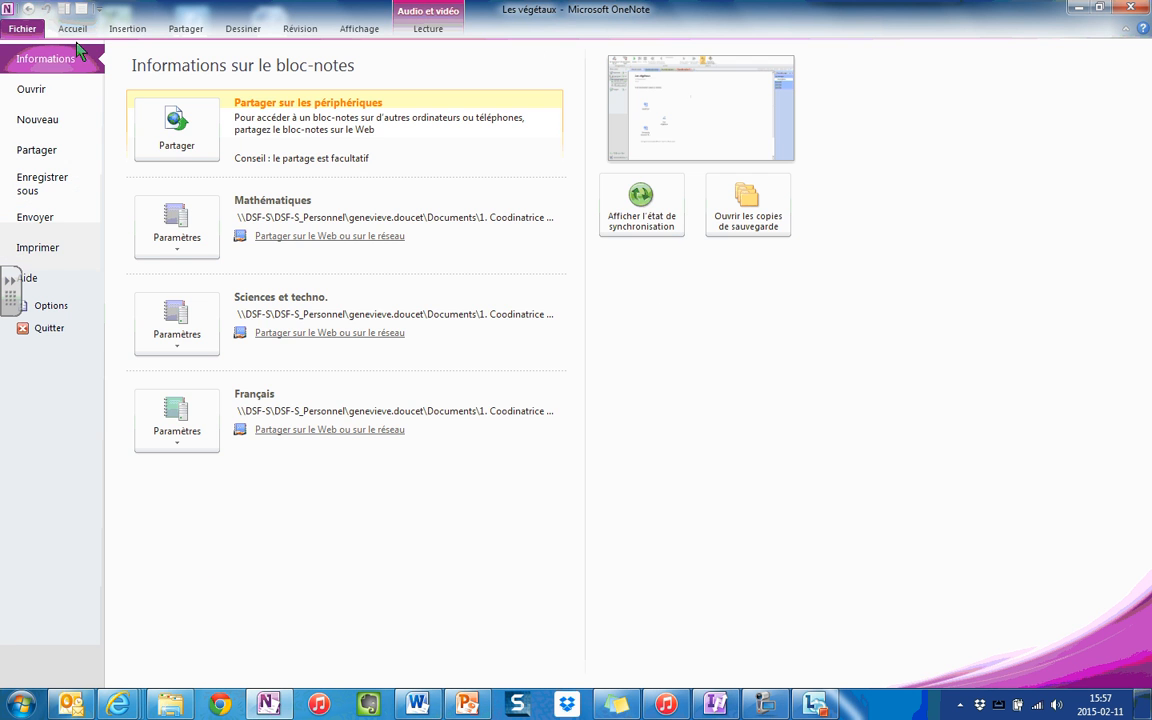
click(25, 30)
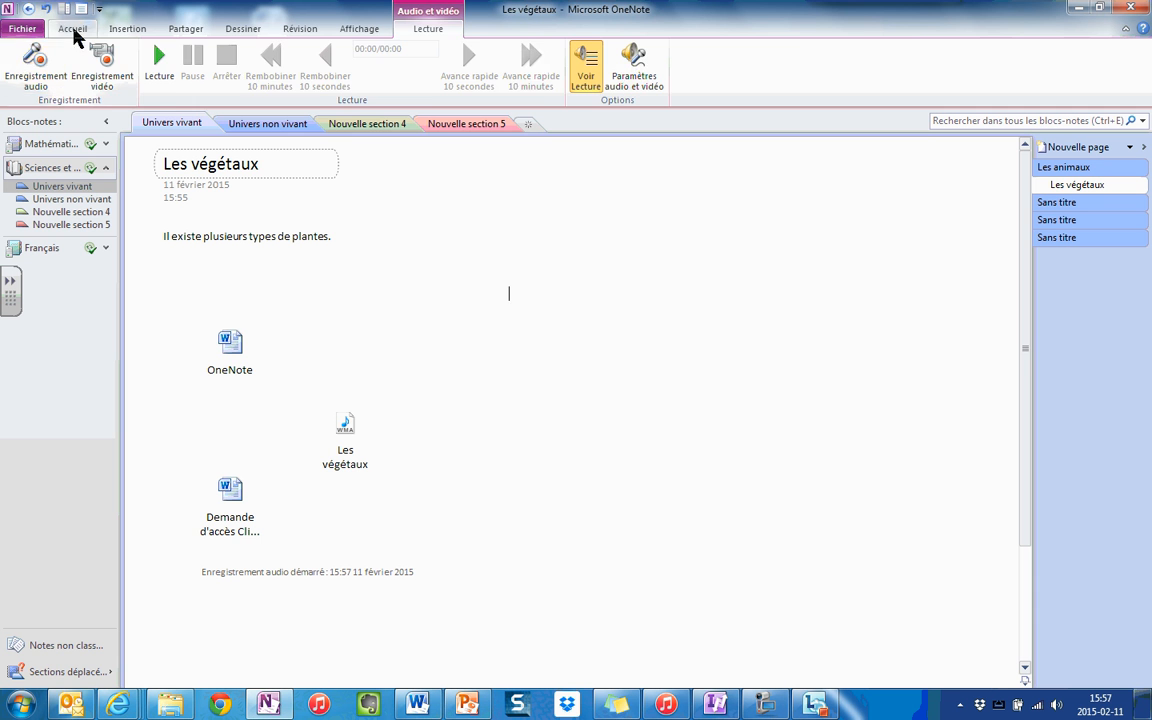
click(74, 30)
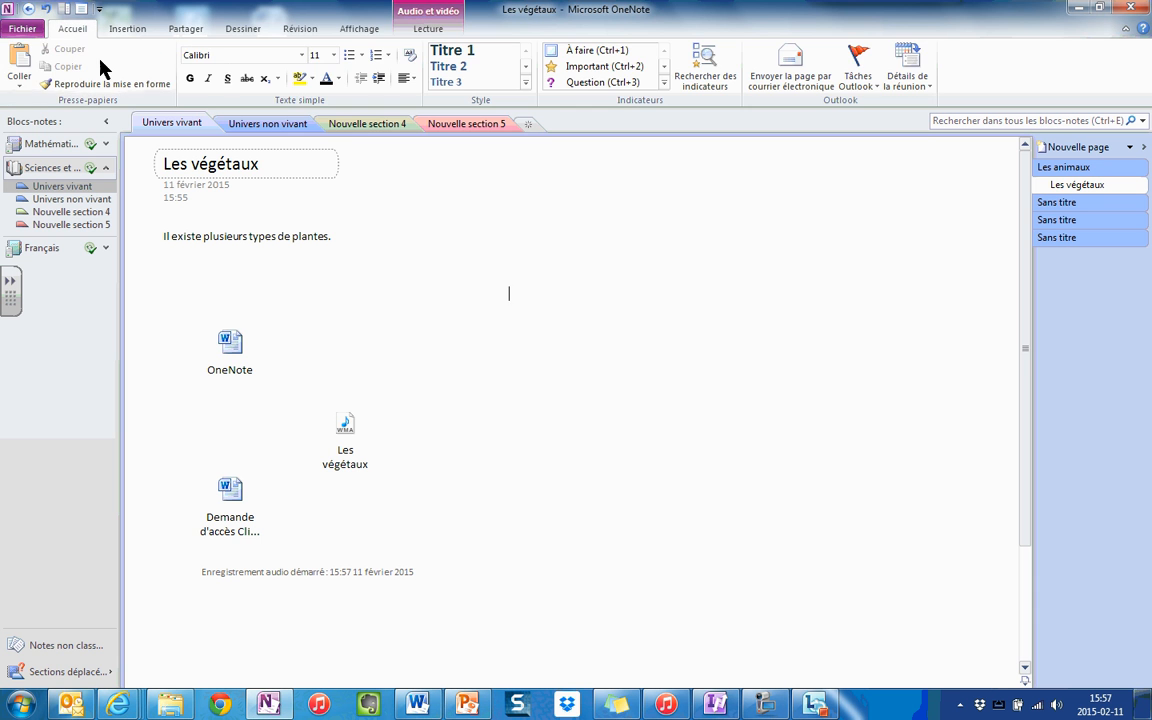
click(28, 30)
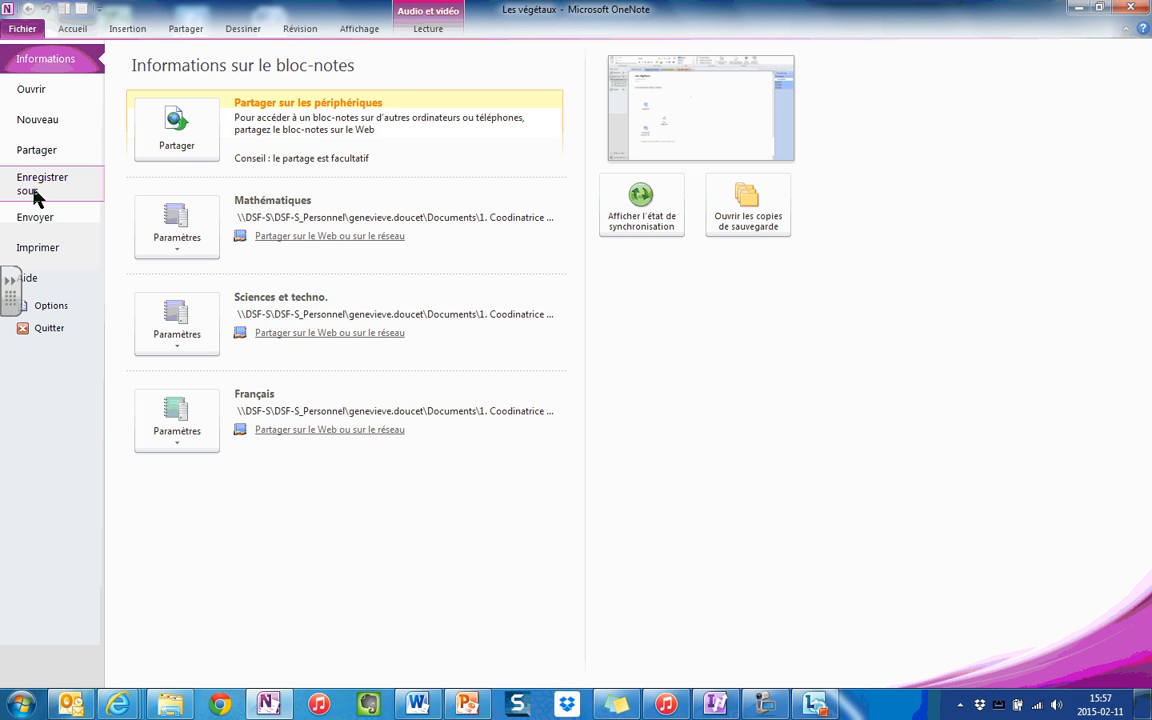
click(22, 30)
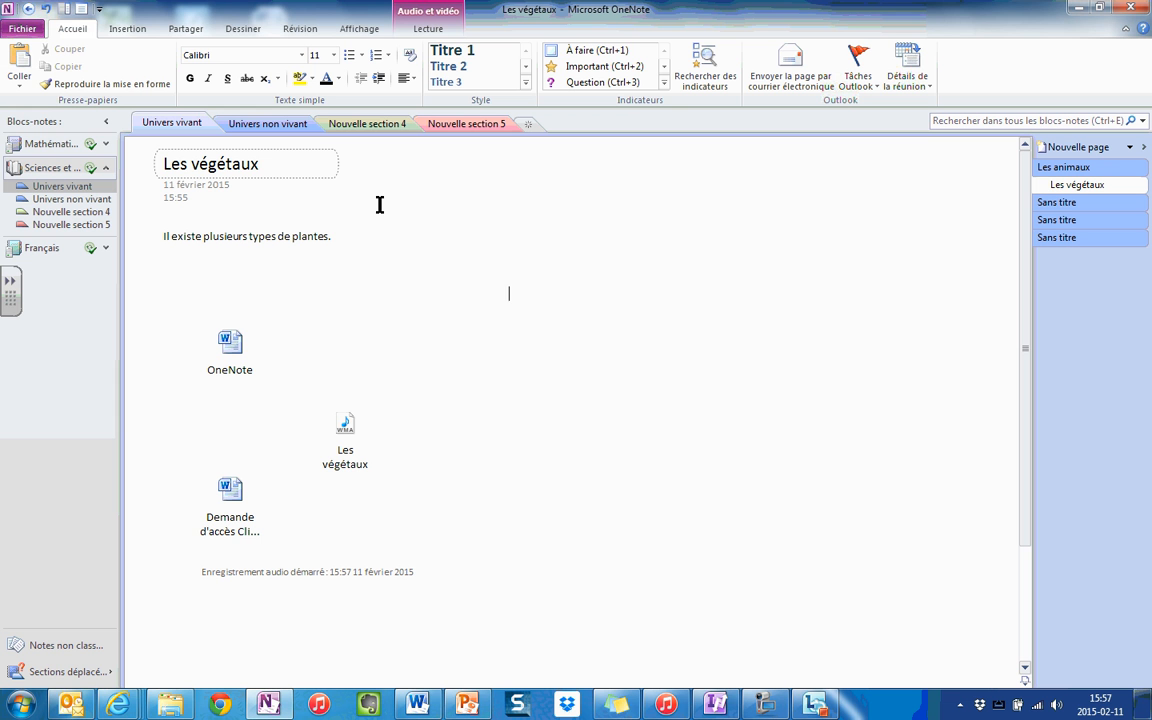